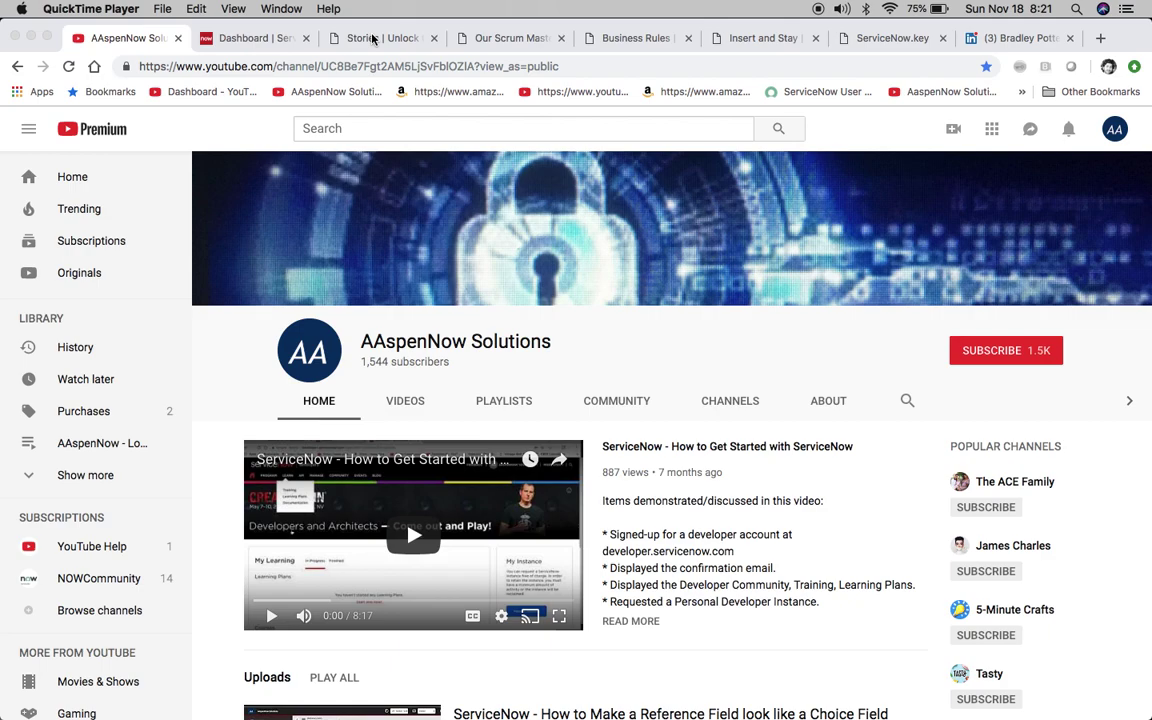
- Go to the Stories list, then bring up story STRY0010013's Scrum view form
left_click(372, 38)
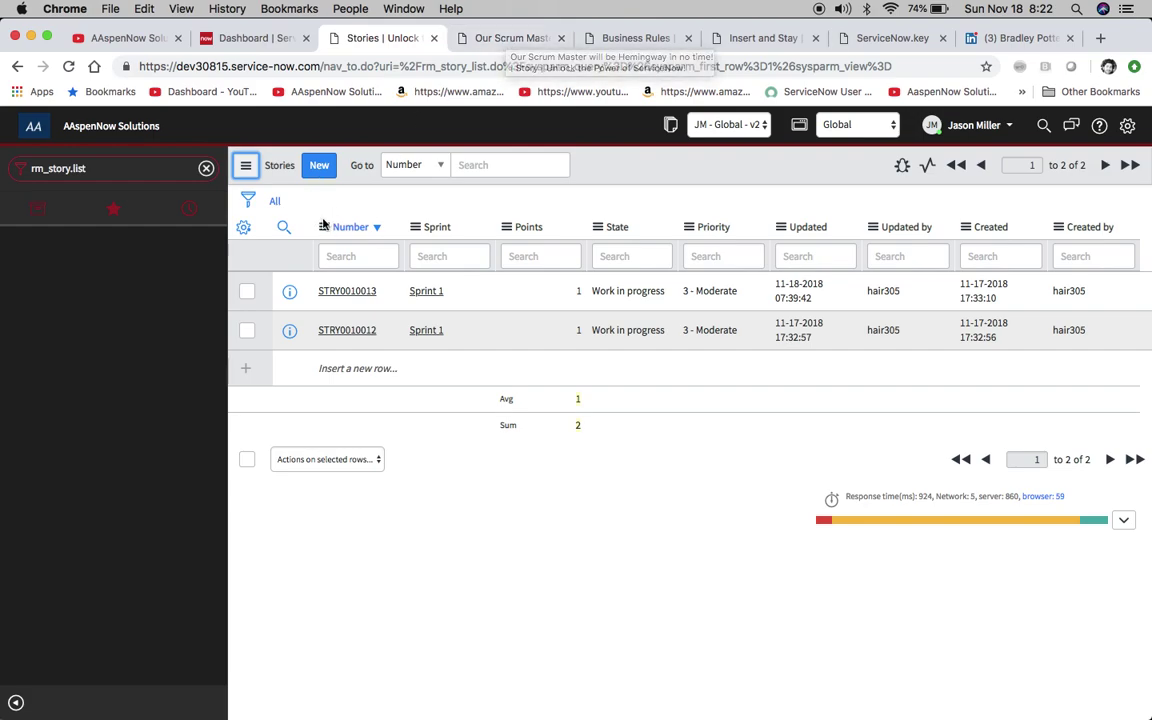
left_click(488, 40)
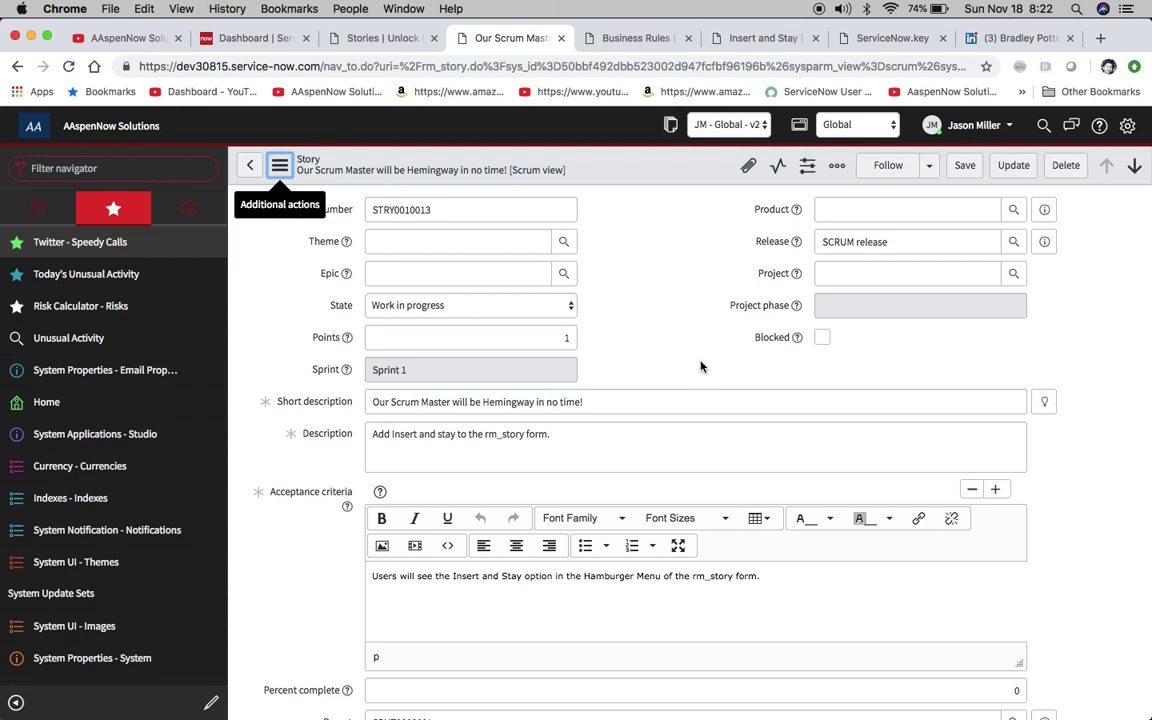
- Append JM to story STRY0010013's short description
left_click(279, 166)
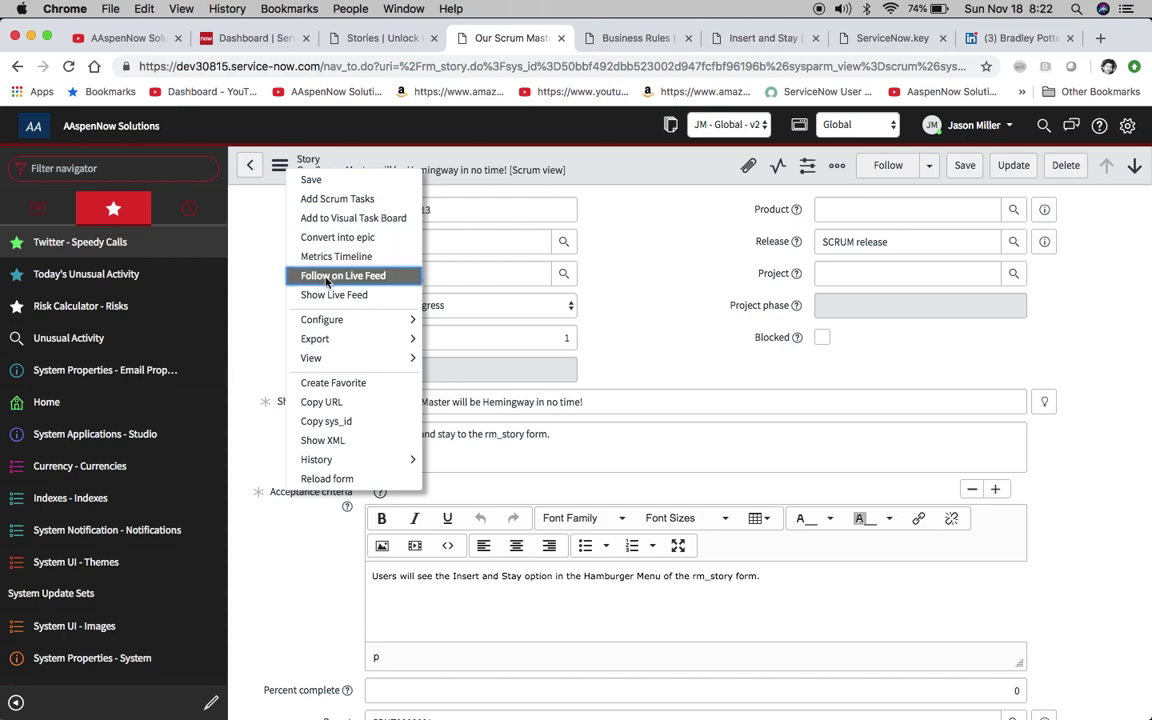
left_click(374, 168)
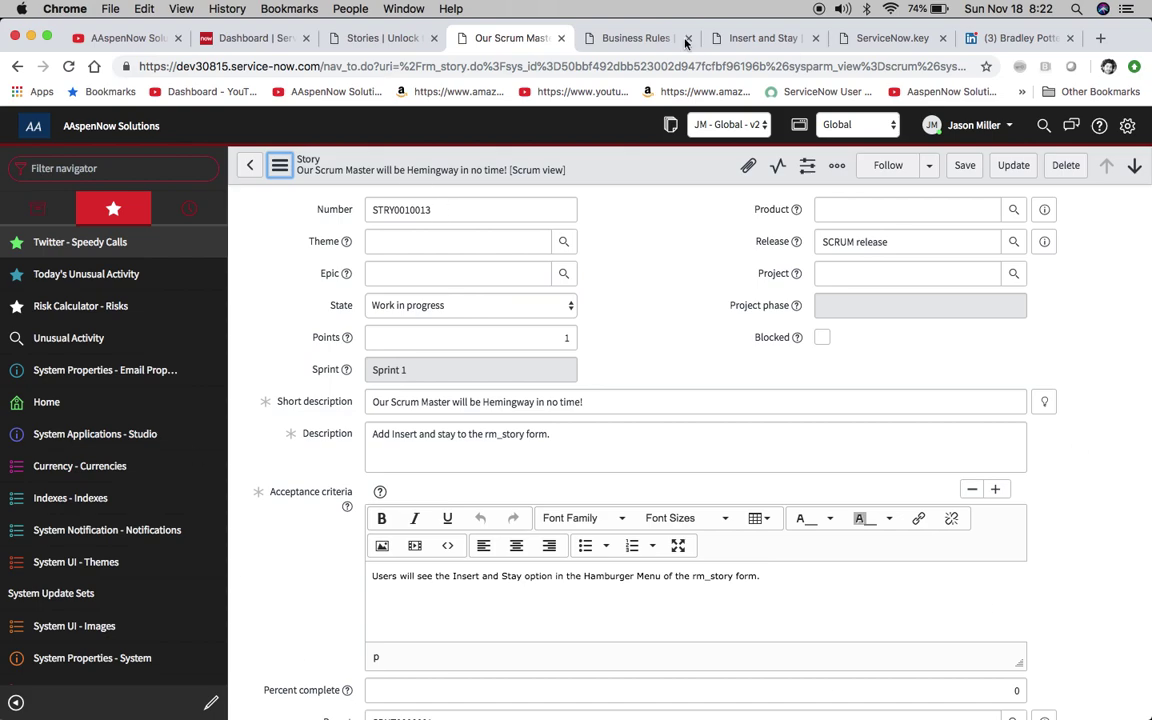
left_click(653, 404)
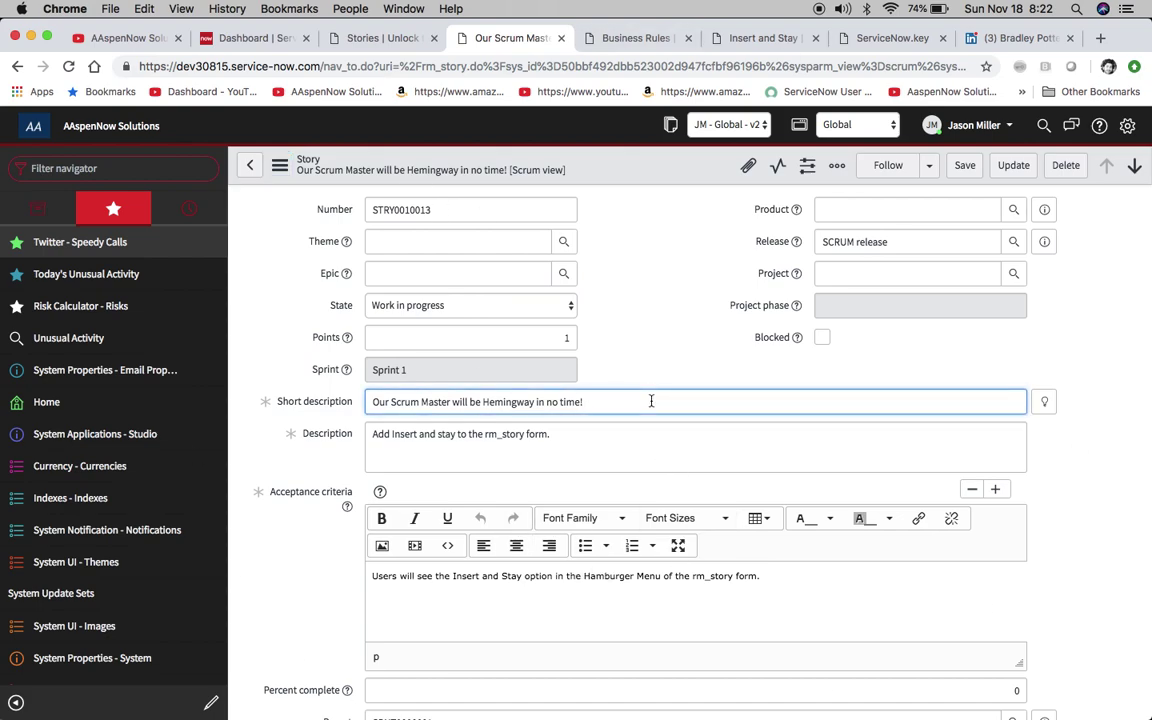
type("JM")
- Recheck the story's actions menu, then move to the Stories UI actions list
left_click(280, 166)
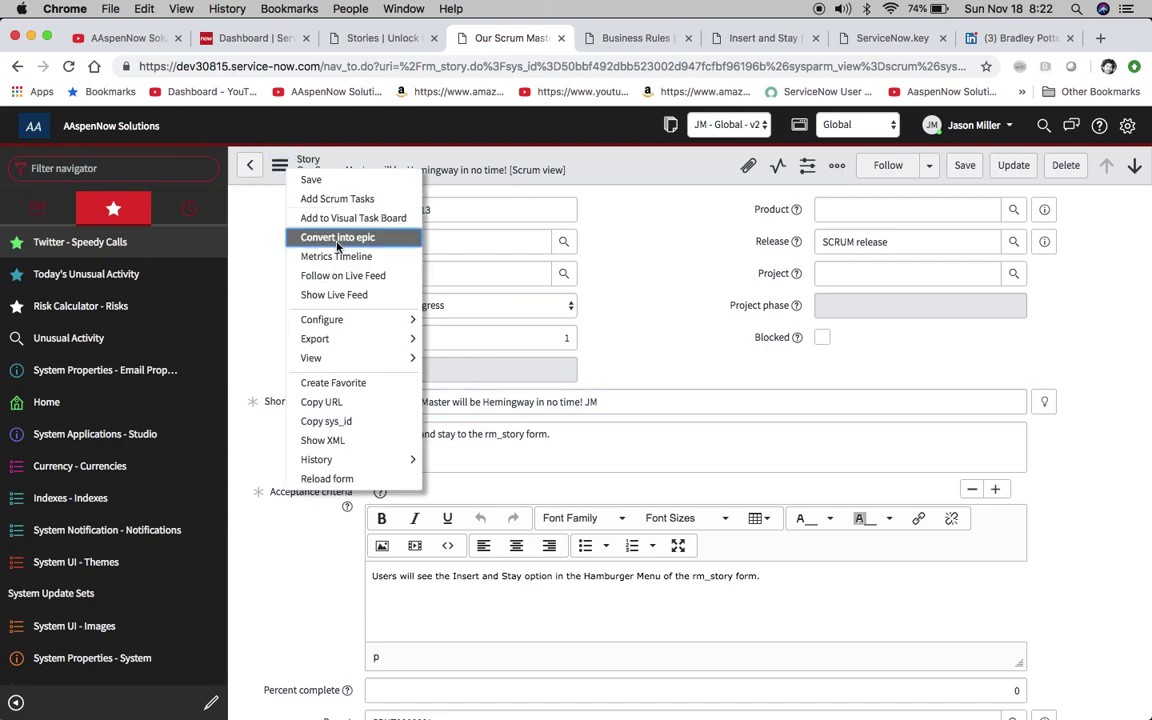
left_click(640, 280)
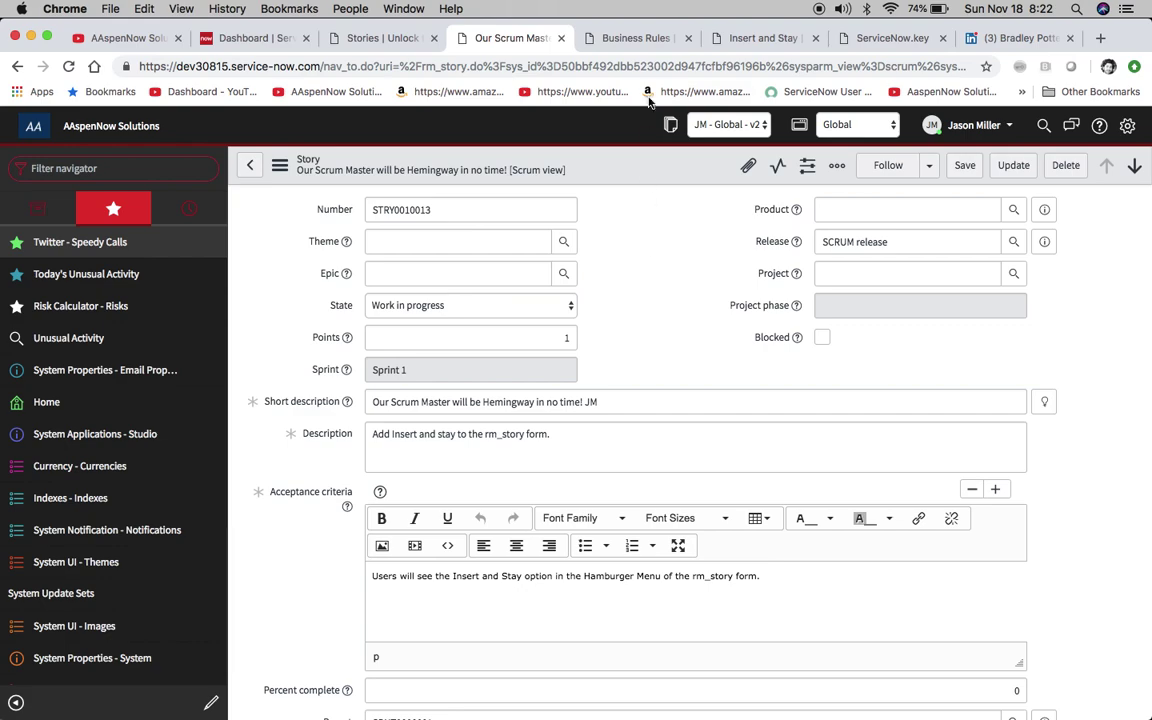
left_click(616, 37)
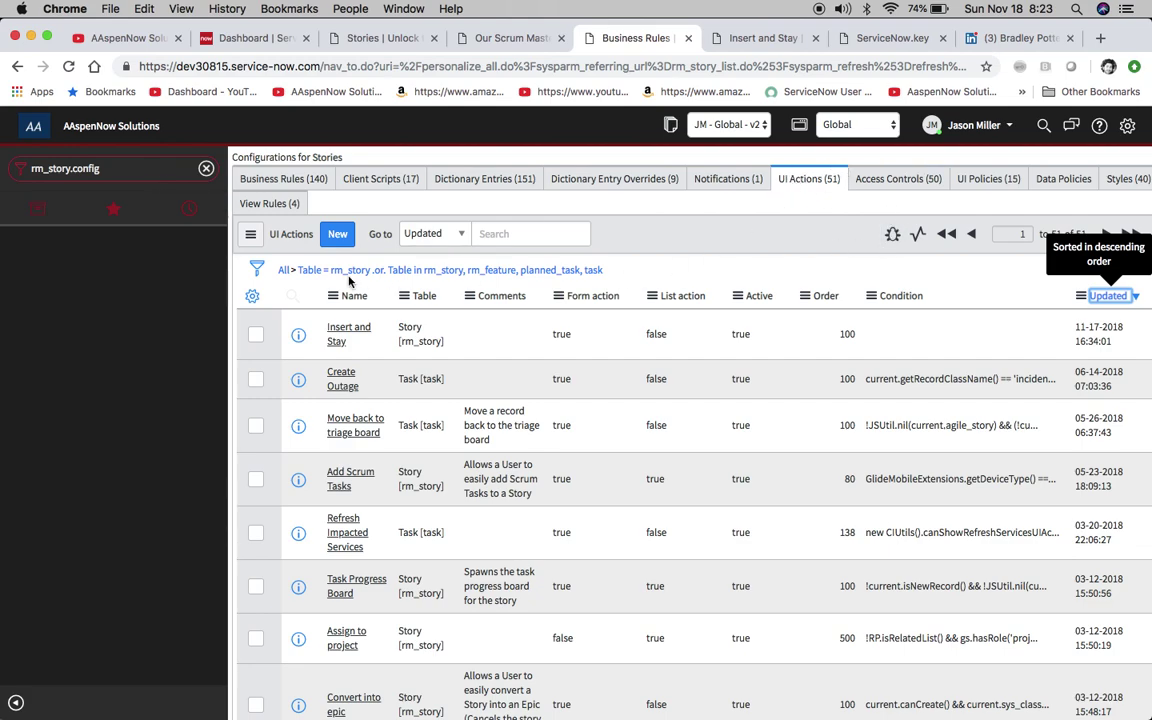
- Open the rm_story Insert and Stay UI action and switch Active on
left_click(348, 236)
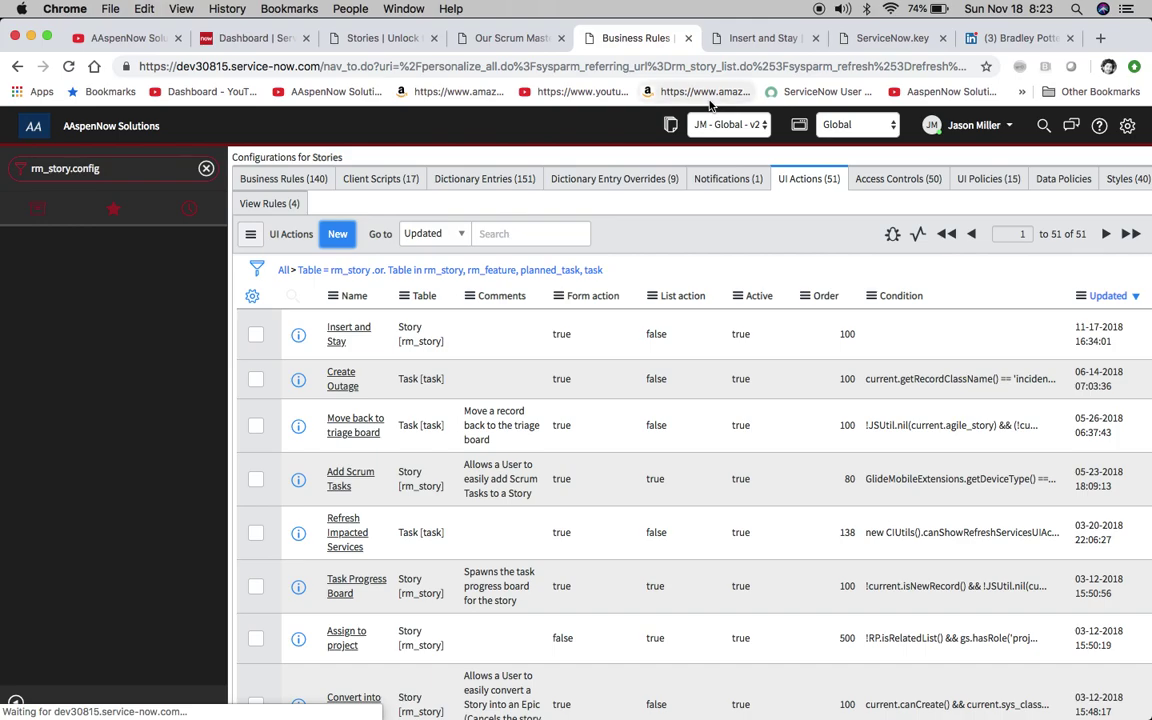
left_click(745, 40)
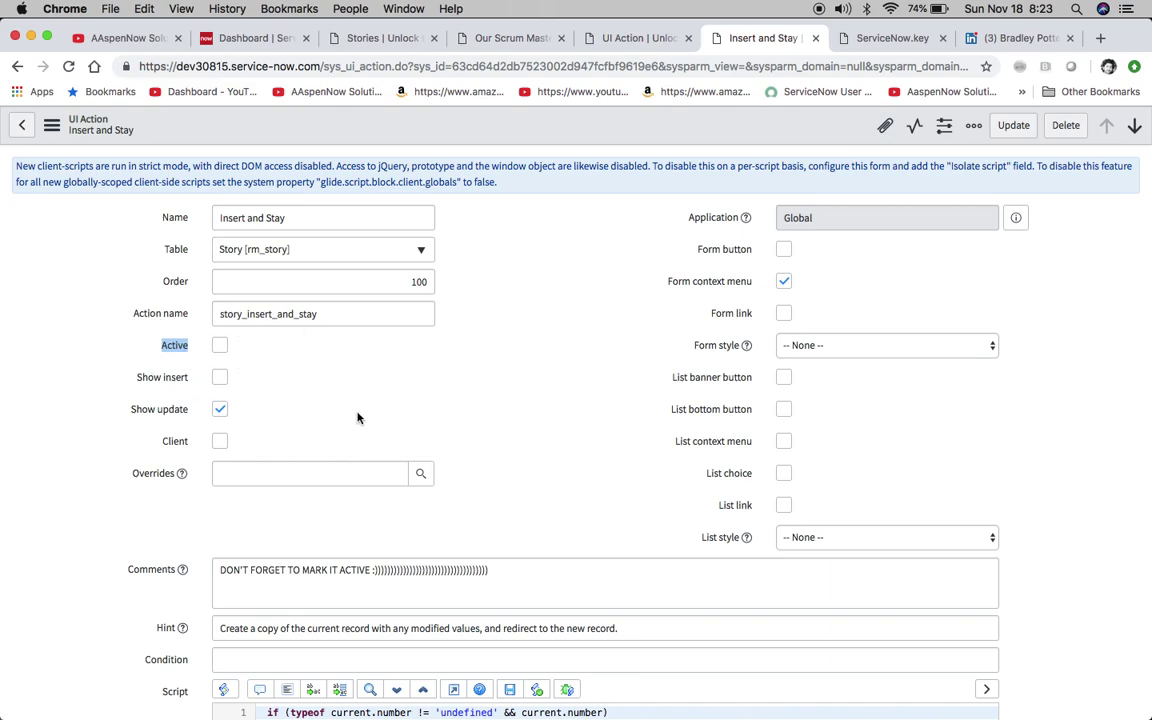
left_click(220, 345)
- Review the four-line Insert and Stay script that clears the number, inserts, and redirects
scroll(335, 383, "down", 3)
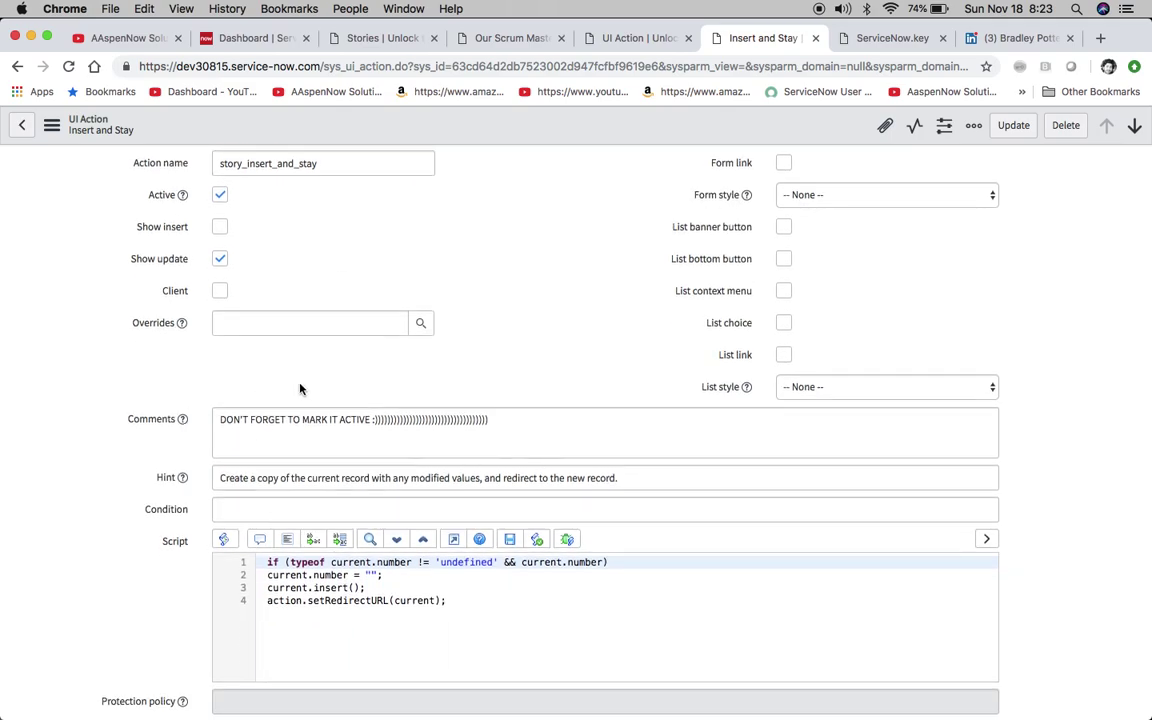
scroll(303, 412, "up", 2)
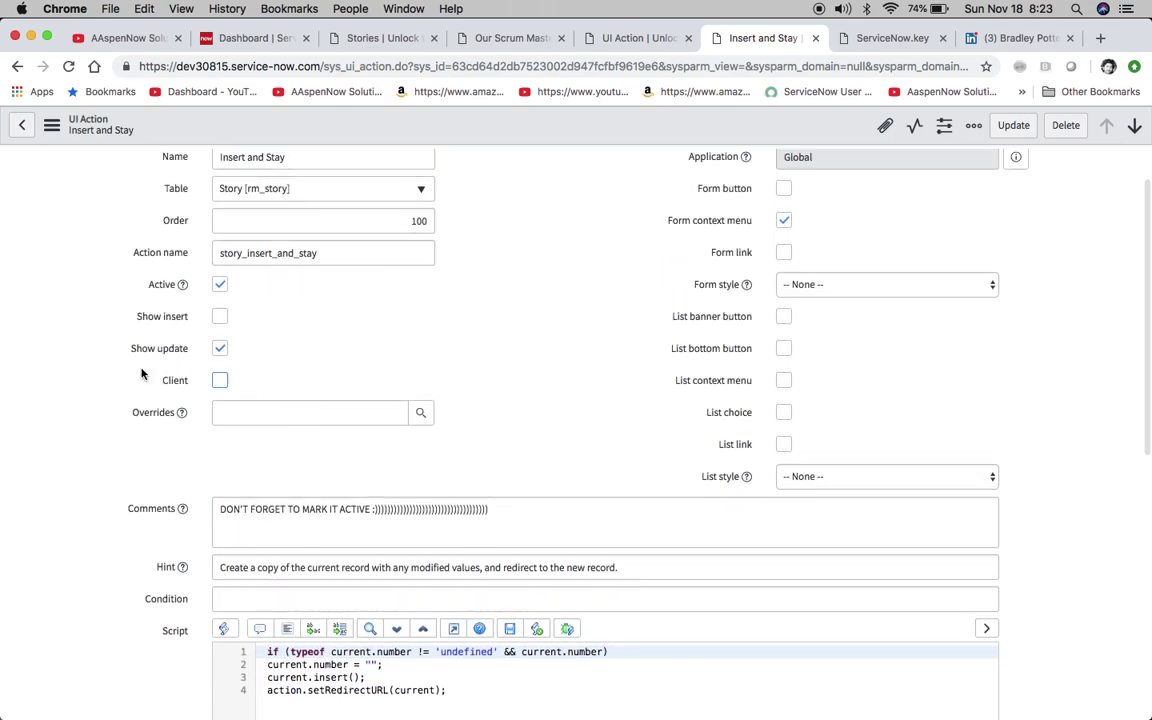
scroll(381, 381, "up", 1)
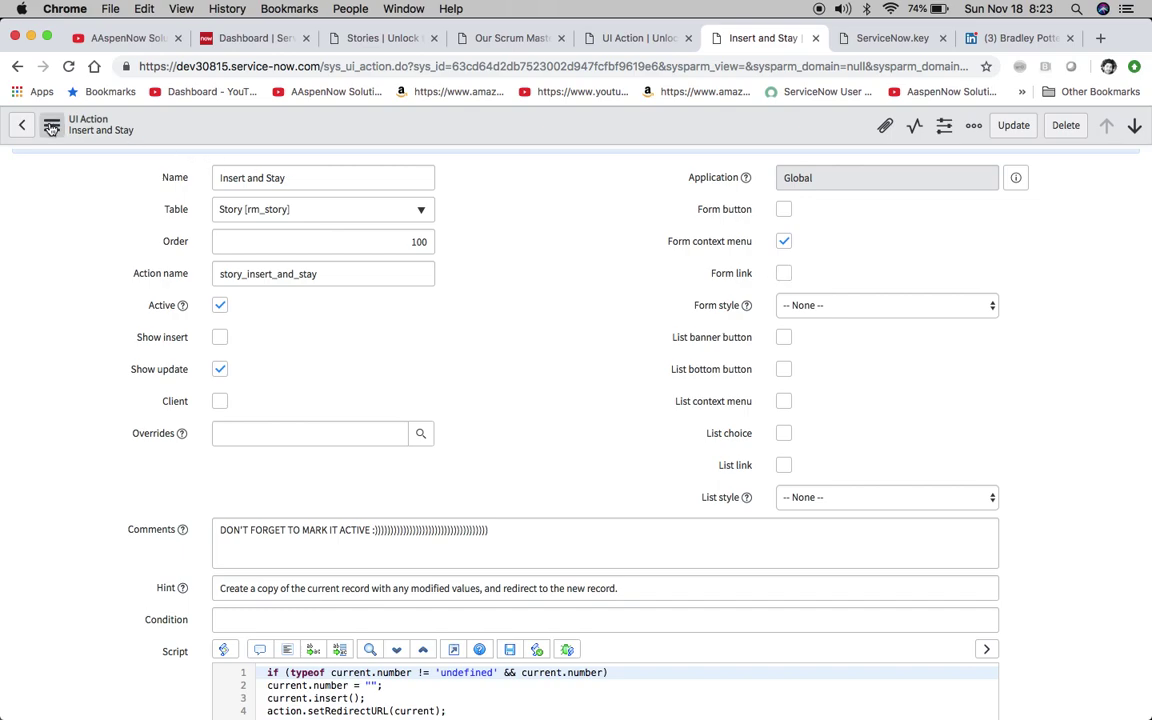
scroll(481, 383, "down", 5)
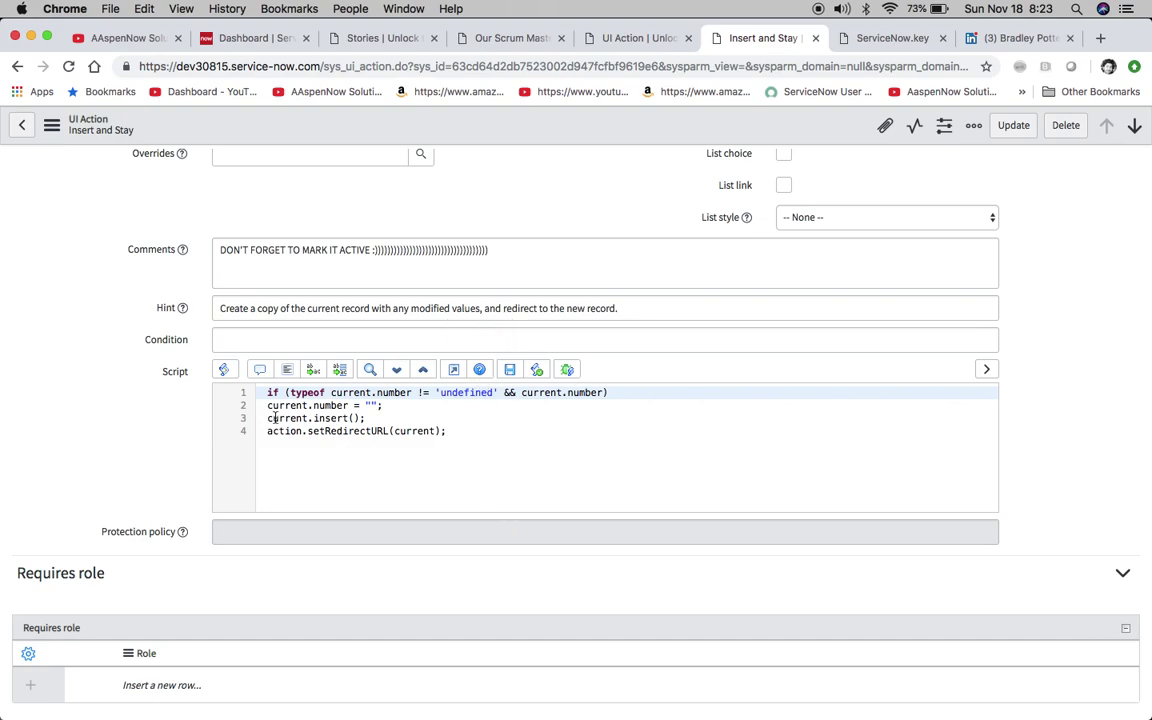
left_click_drag(266, 392, 532, 470)
left_click(503, 453)
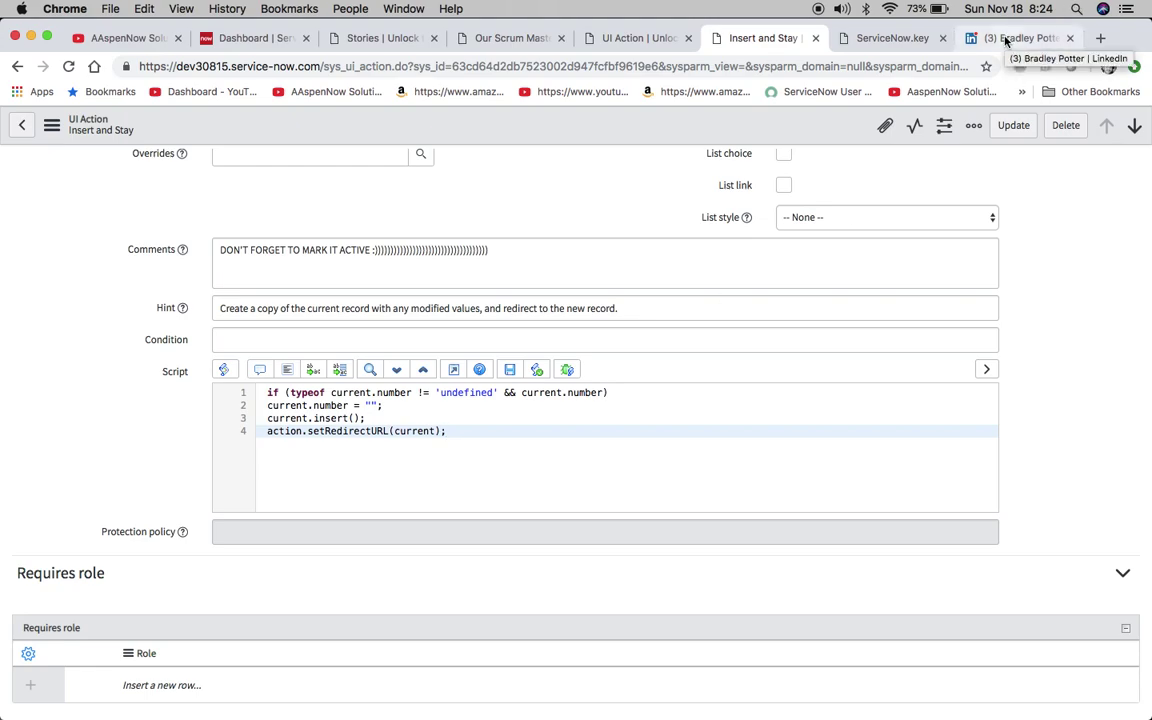
- Read the ServiceNow Developer job PDF to its contact page and open the recruiter's LinkedIn profile
left_click(884, 38)
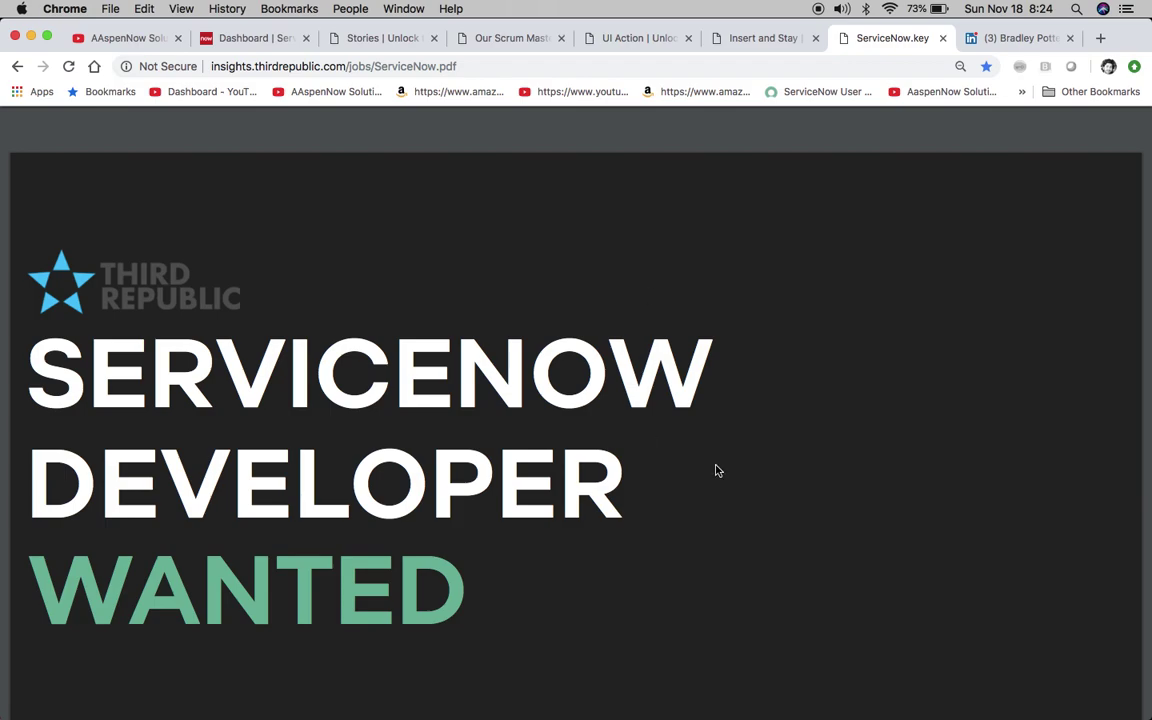
scroll(717, 470, "down", 10)
scroll(717, 470, "down", 4)
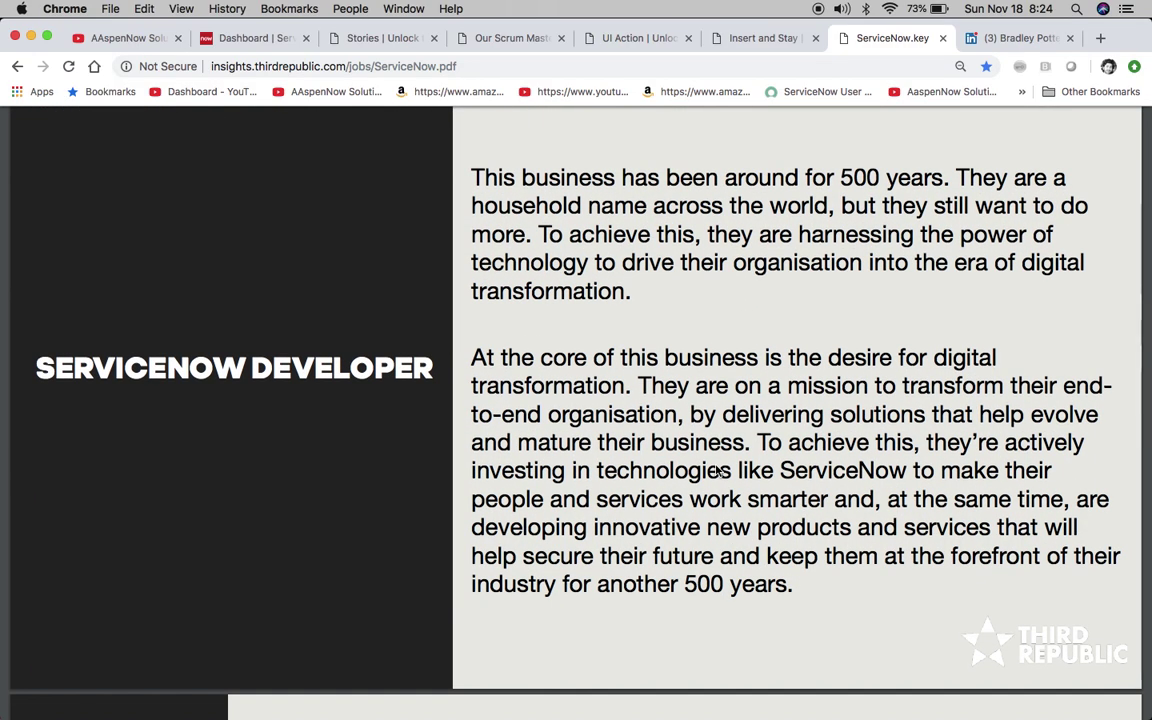
scroll(717, 470, "down", 10)
scroll(717, 470, "down", 15)
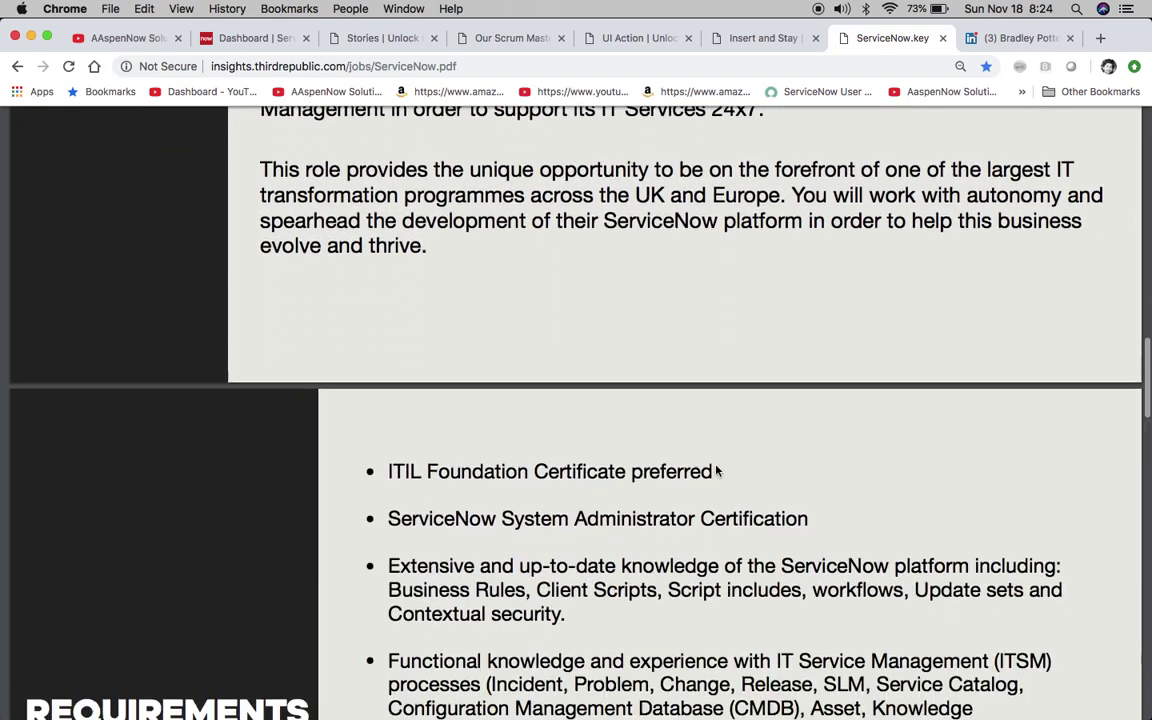
scroll(717, 470, "down", 15)
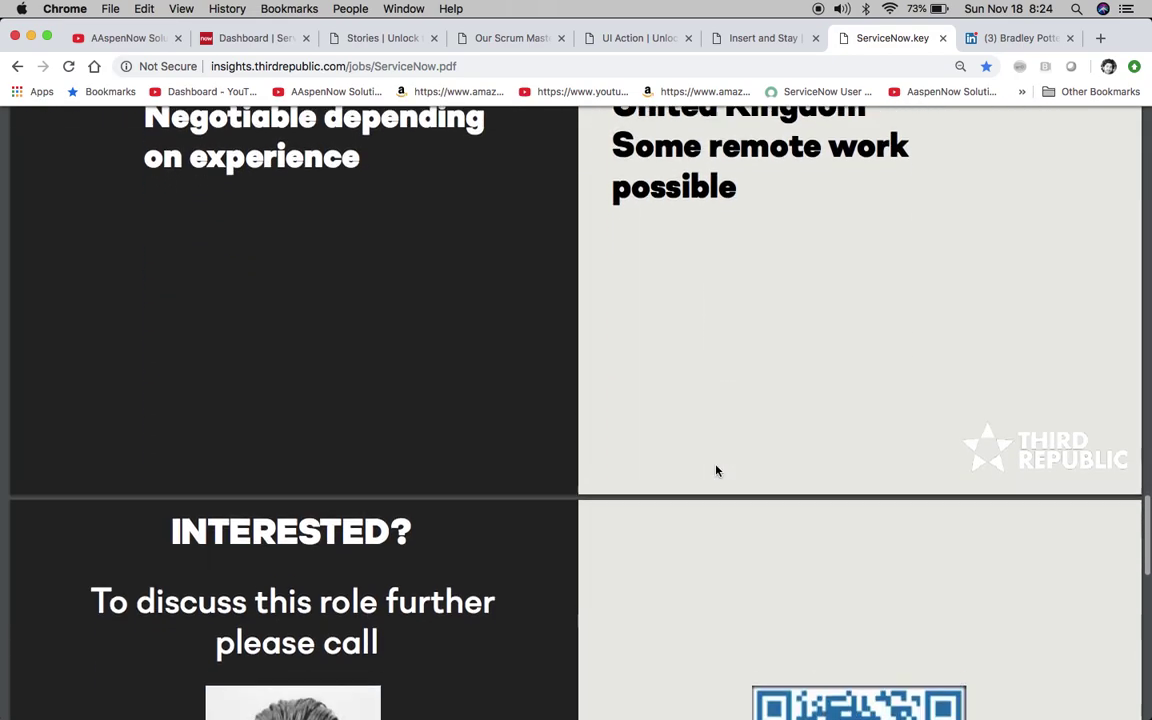
scroll(717, 470, "down", 3)
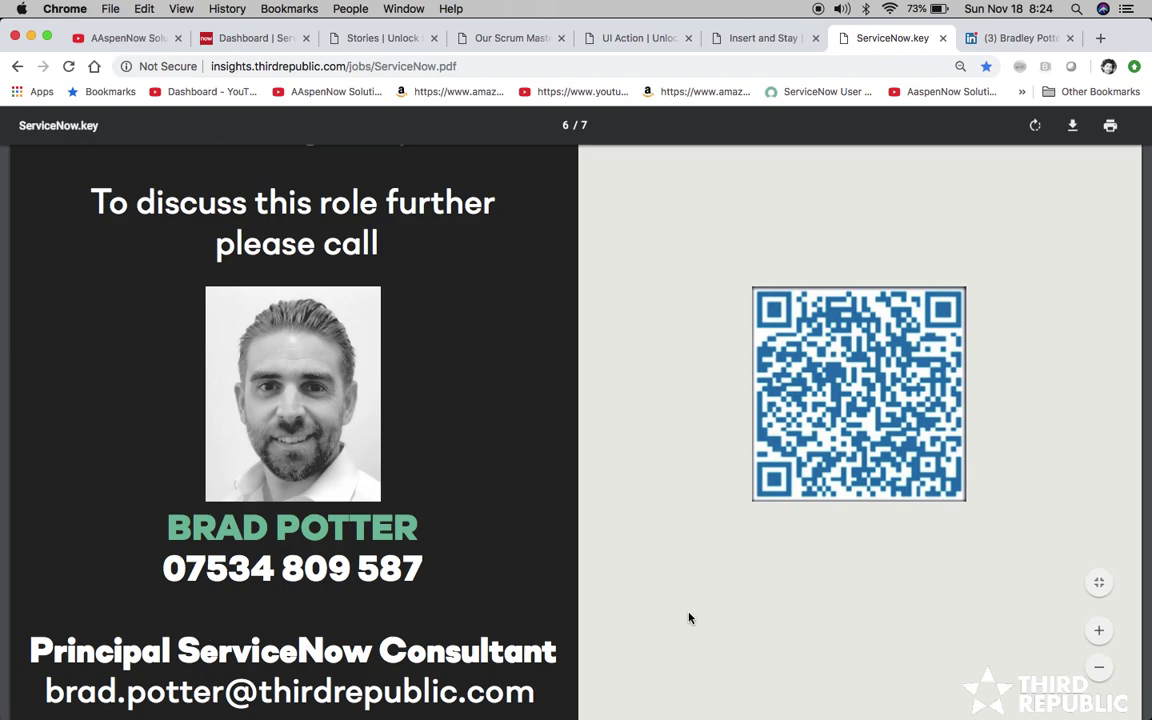
left_click(1015, 38)
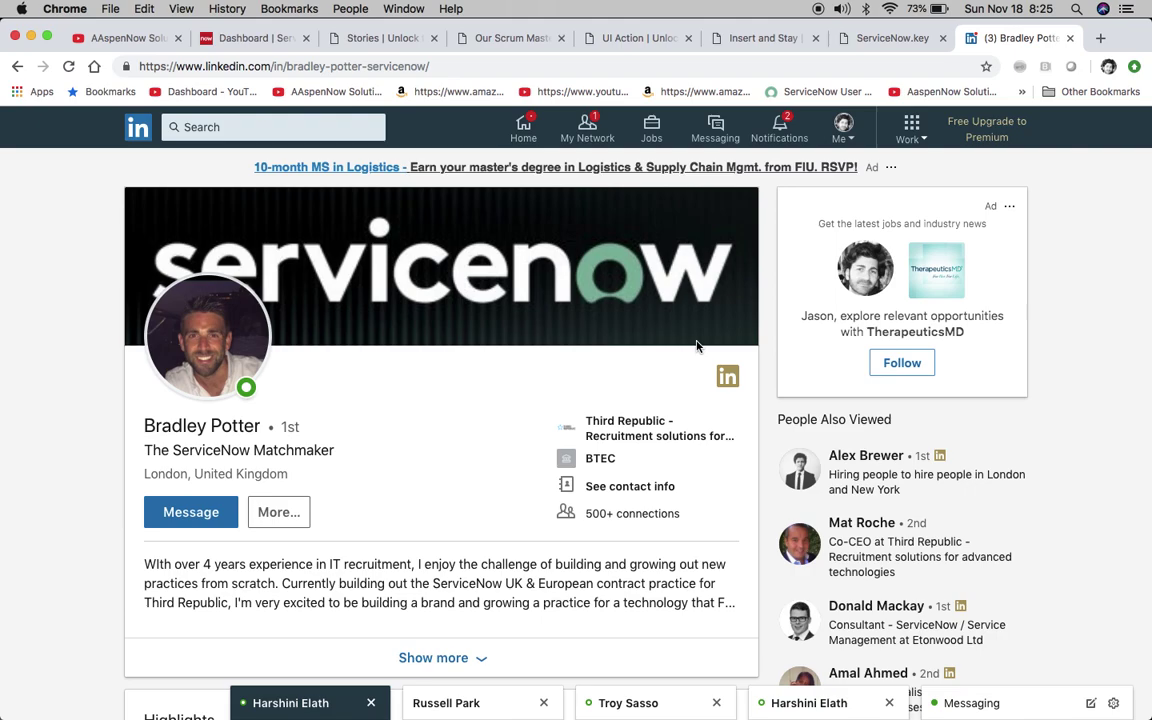
- Save the now-active Insert and Stay UI action record
left_click(740, 38)
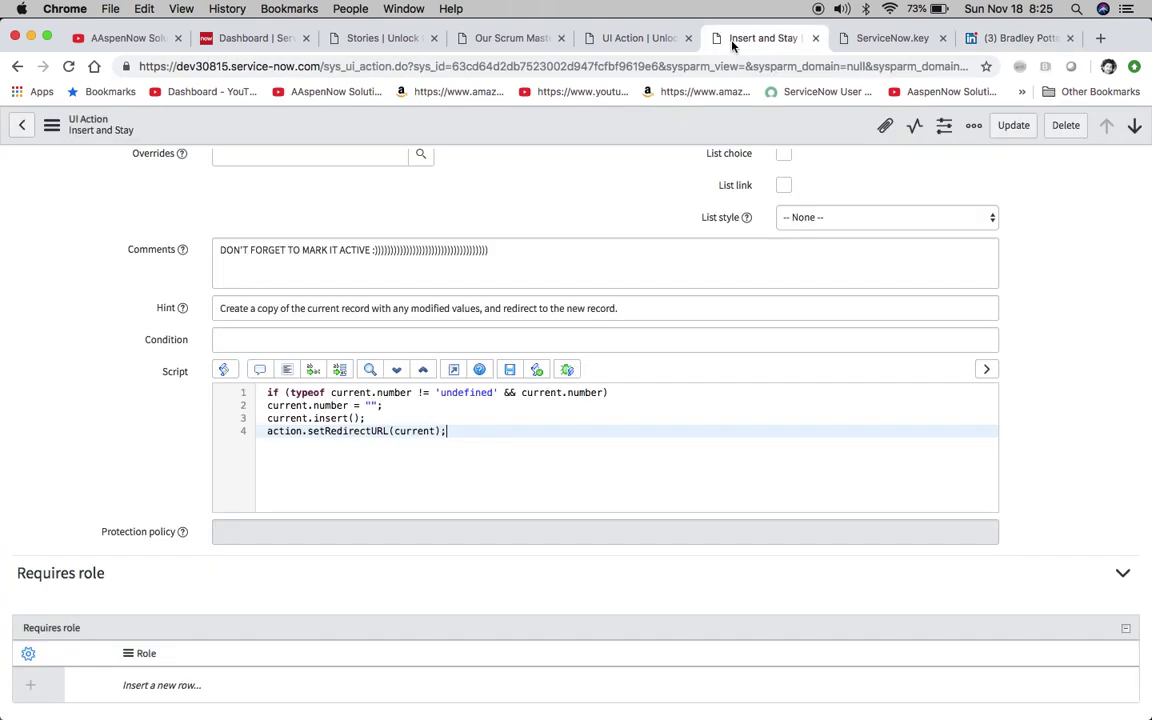
scroll(195, 210, "up", 5)
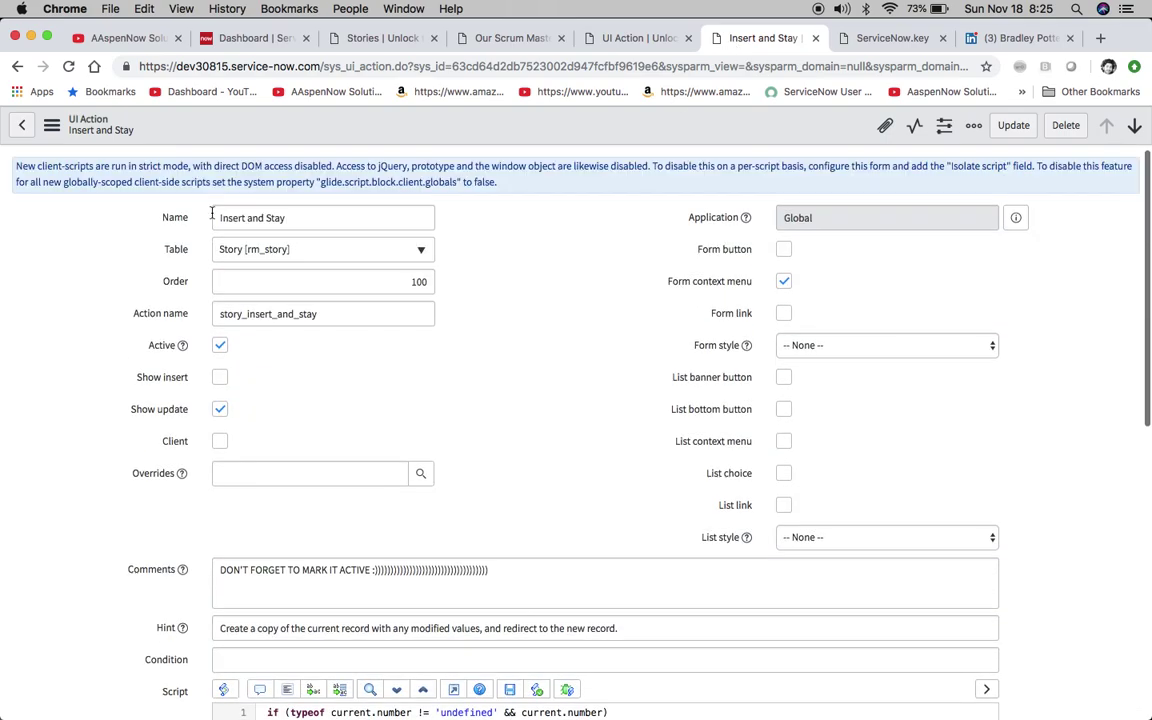
left_click(51, 125)
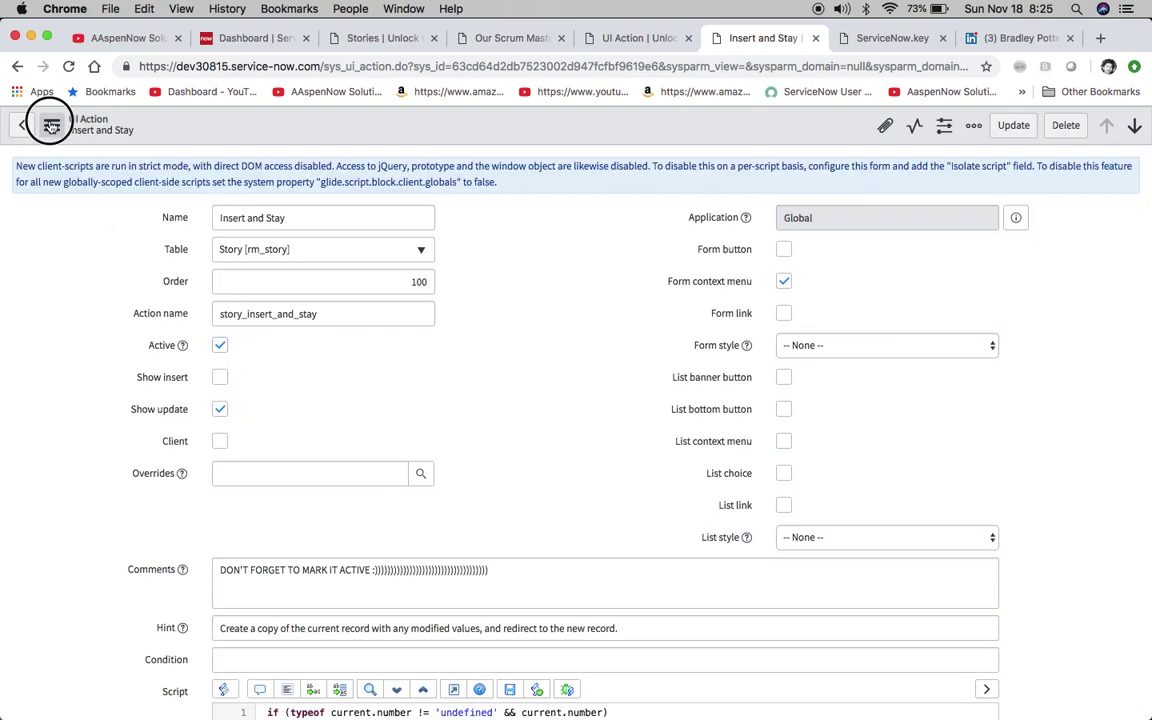
left_click(82, 141)
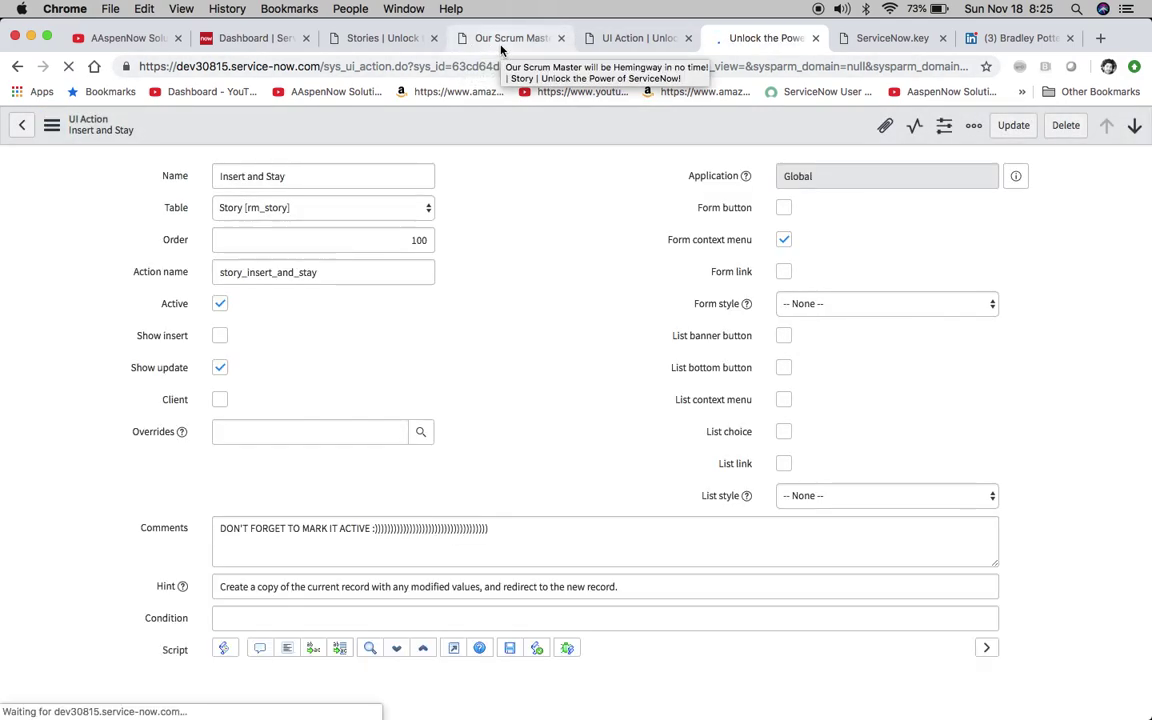
left_click(501, 45)
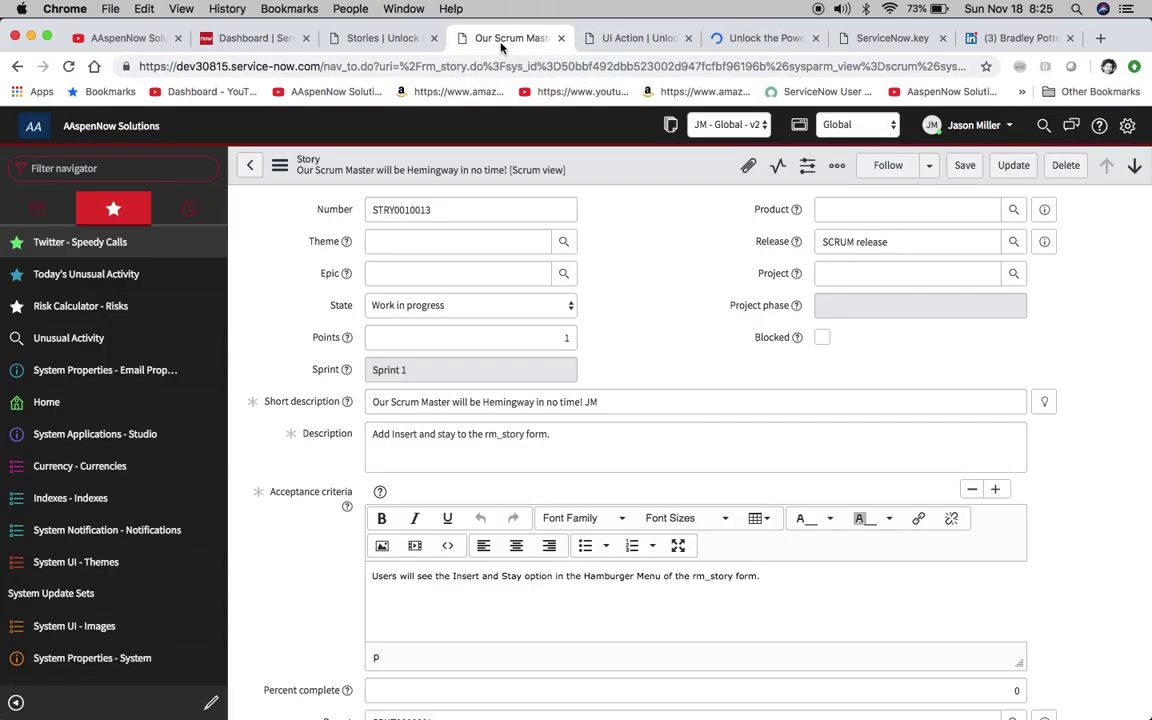
- Add 'Add some comments for the video' to the story description, then return to Stories
left_click(605, 400)
left_click(607, 429)
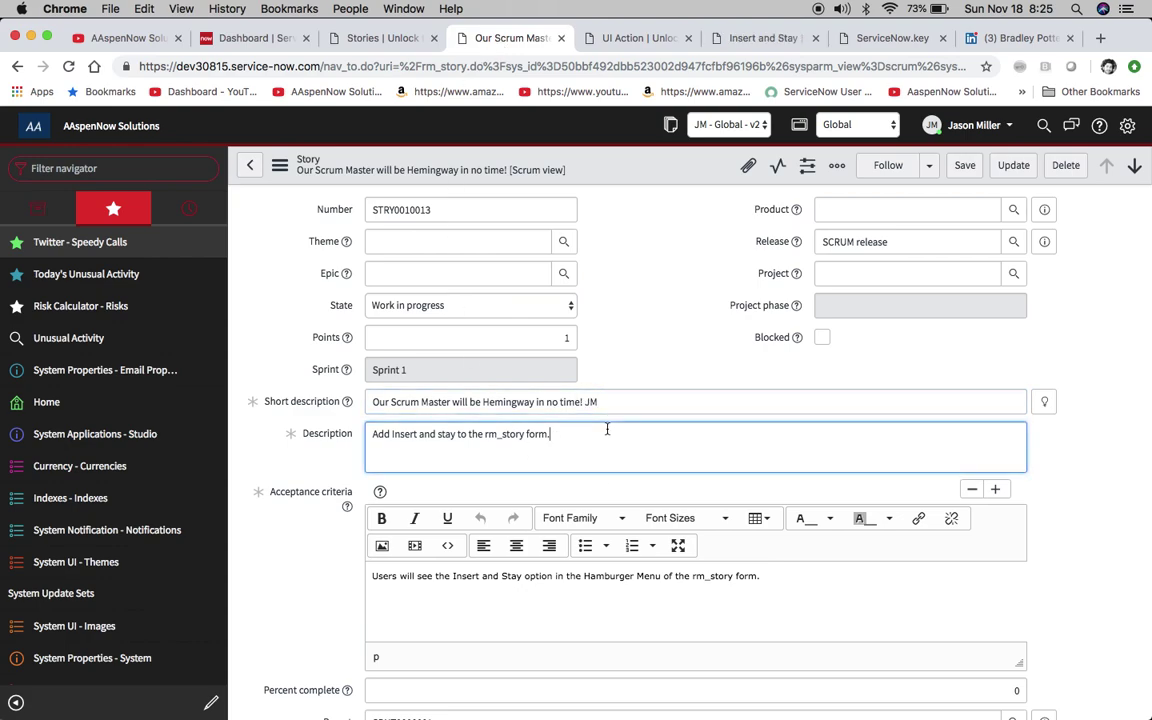
type("Add some comments for the video.")
left_click(283, 170)
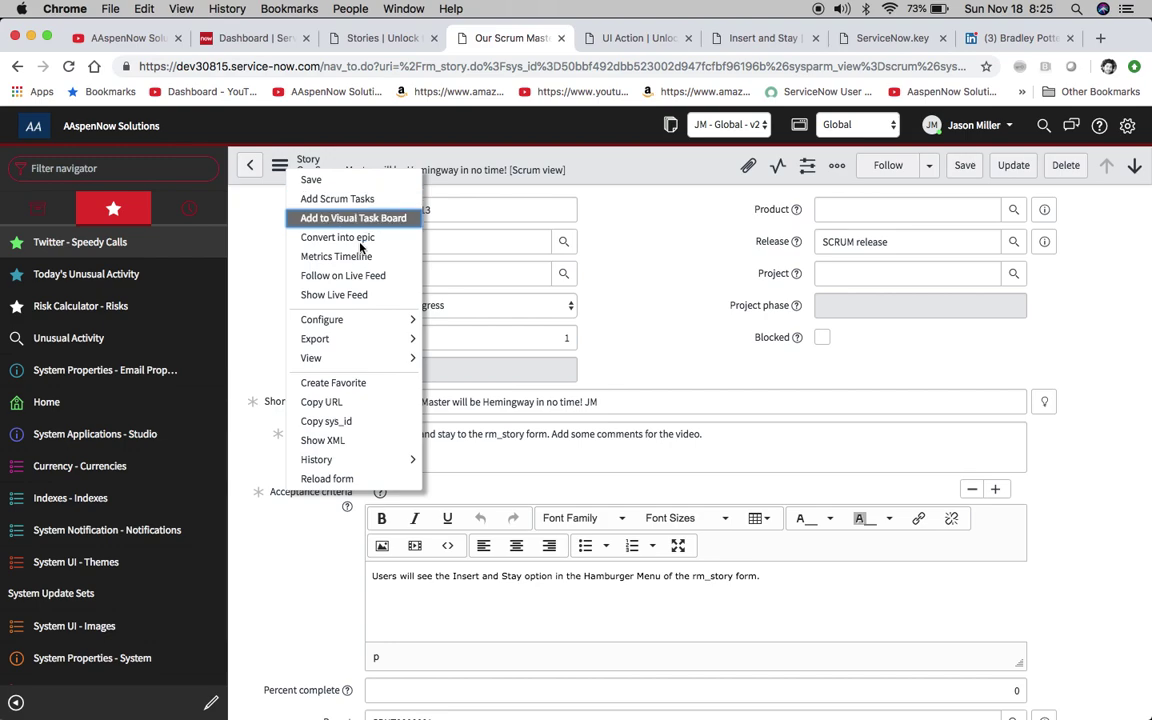
mouse_move(330, 339)
left_click(672, 274)
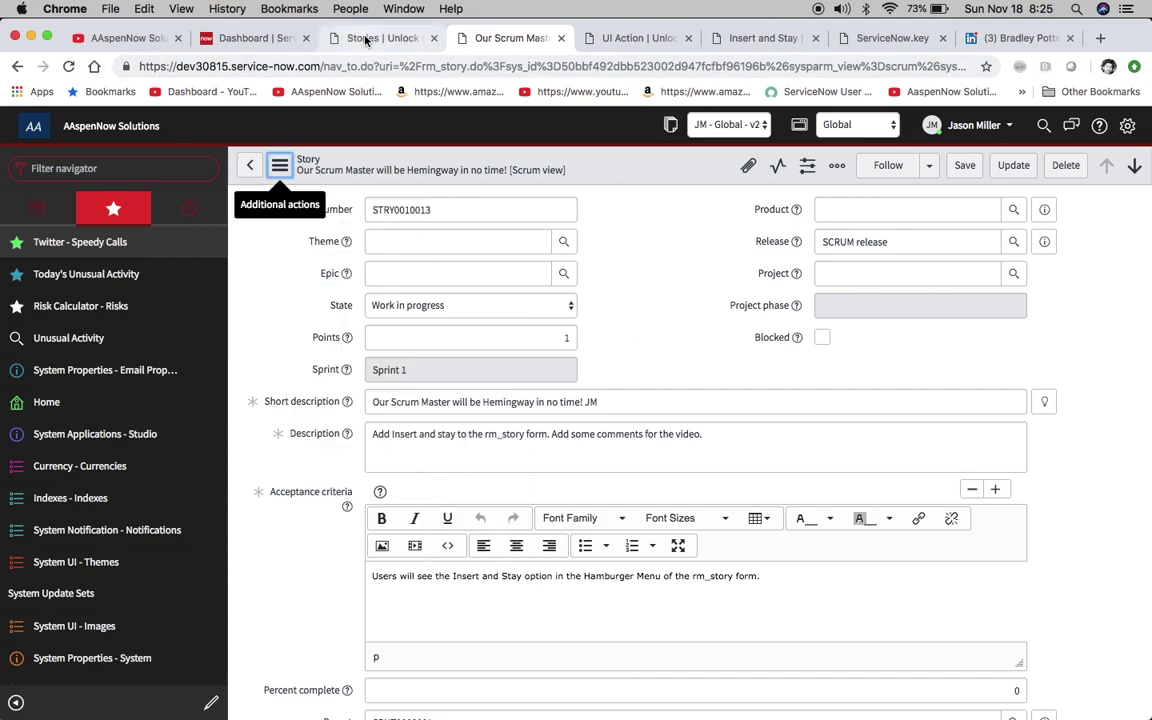
left_click_drag(743, 434, 548, 434)
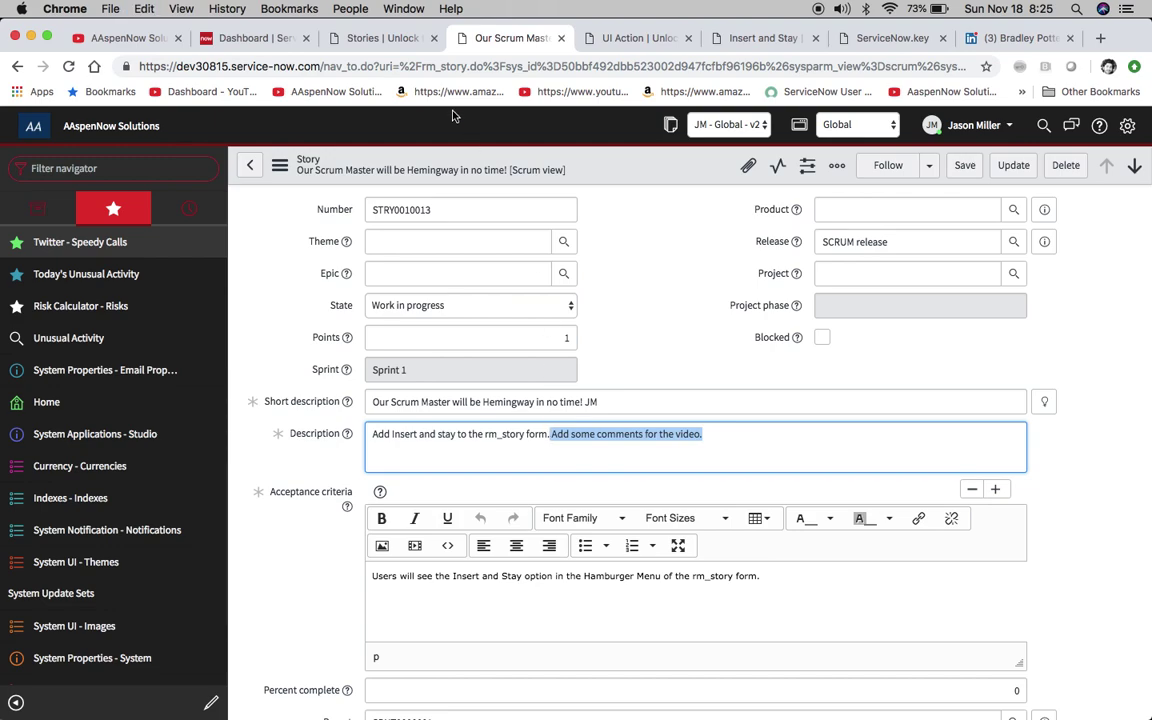
left_click(383, 45)
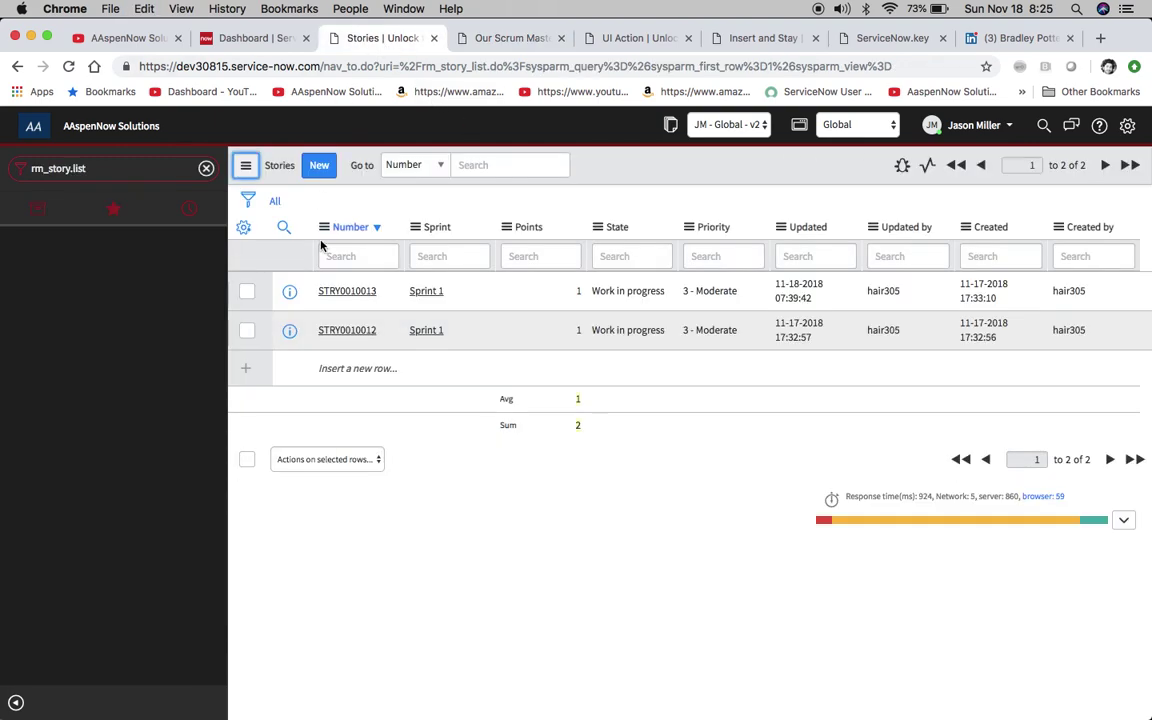
- Append 'Add some comments for the video.' to STRY0010013's short description and Insert and Stay
left_click(343, 291, "super")
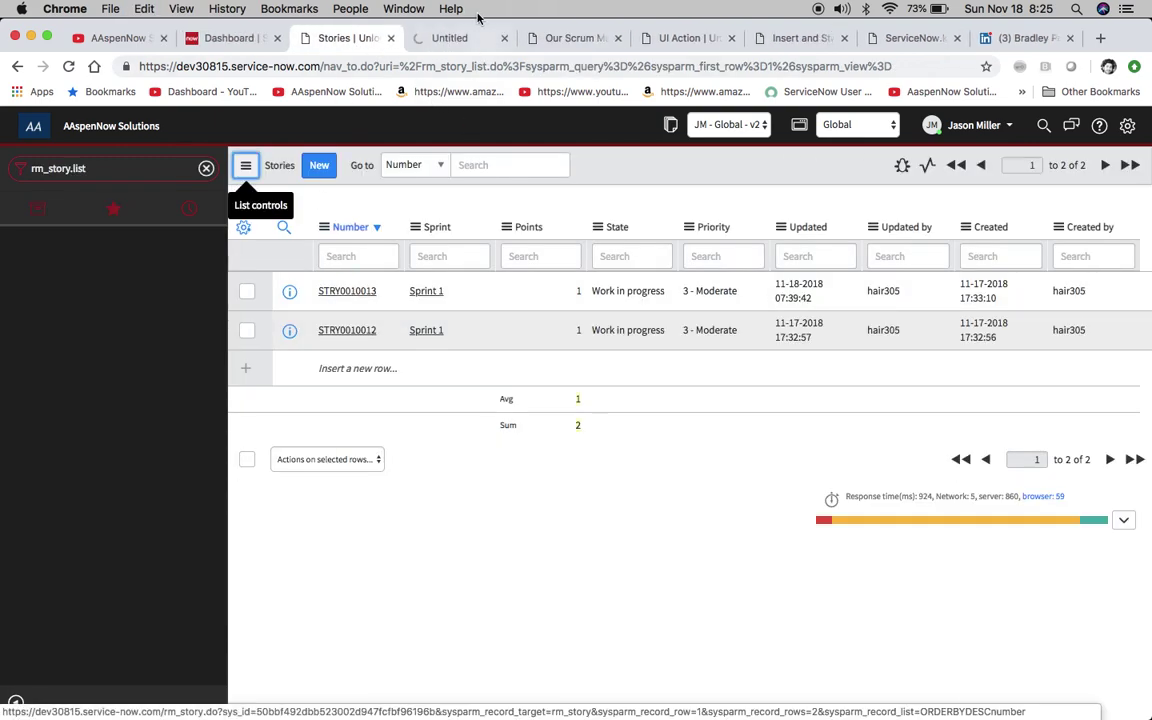
left_click(445, 39)
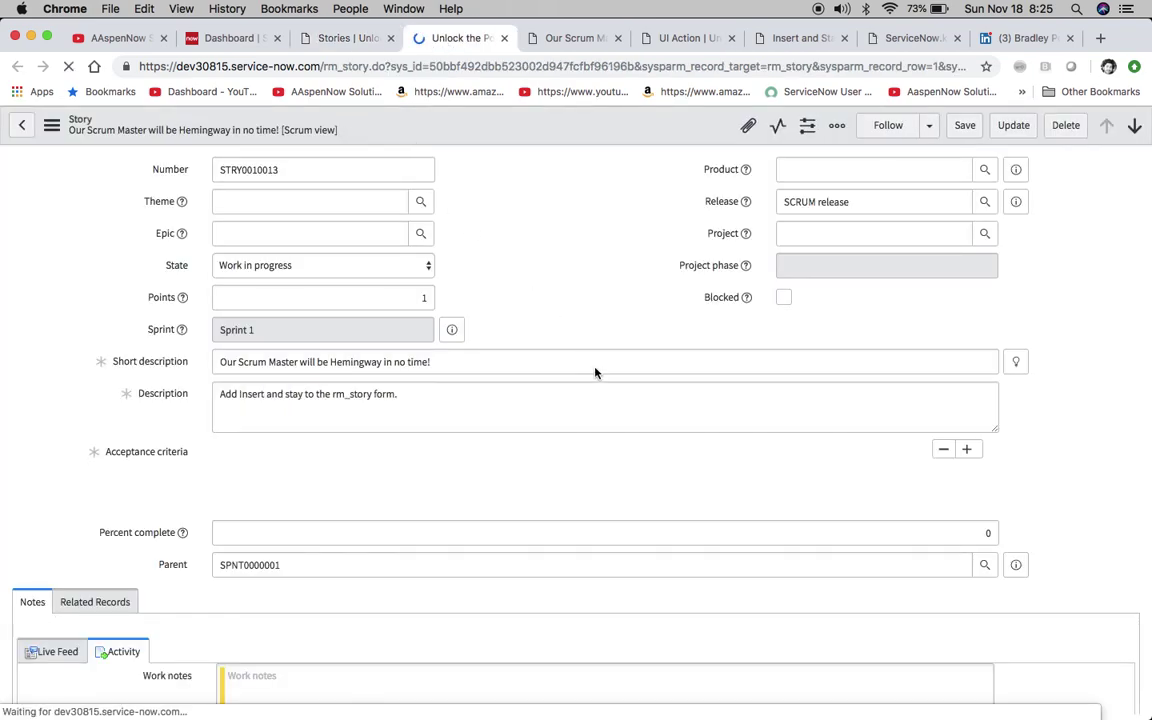
left_click(496, 363)
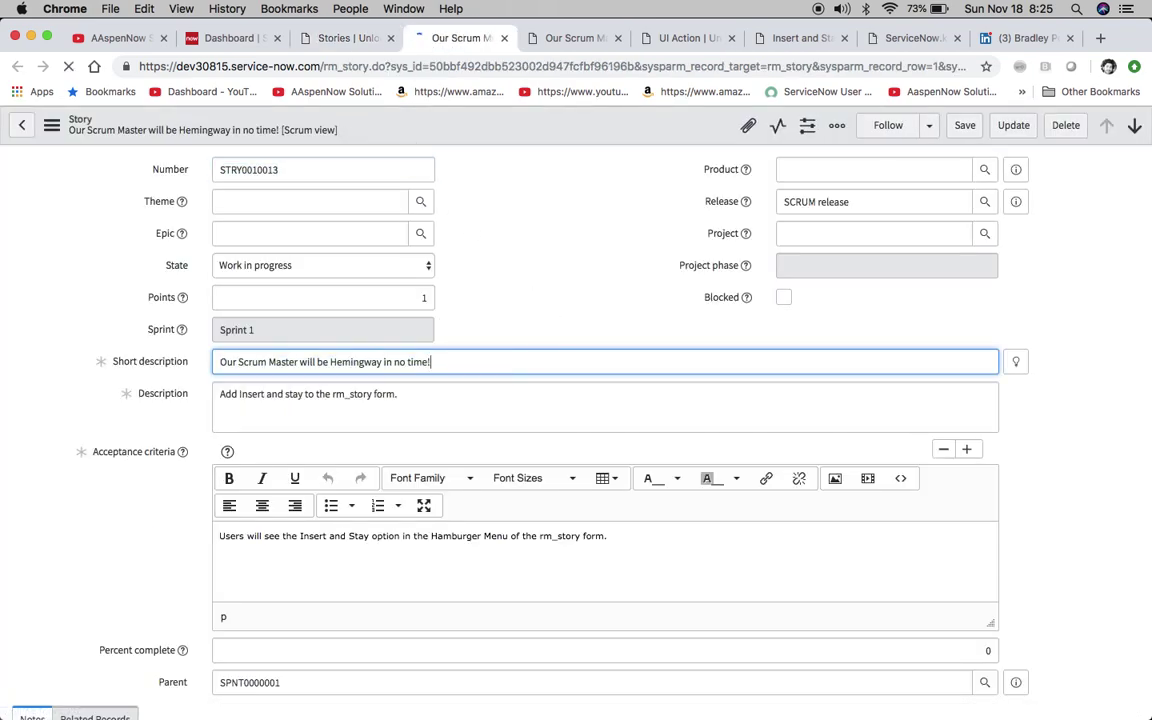
type("Add some comments for the video.")
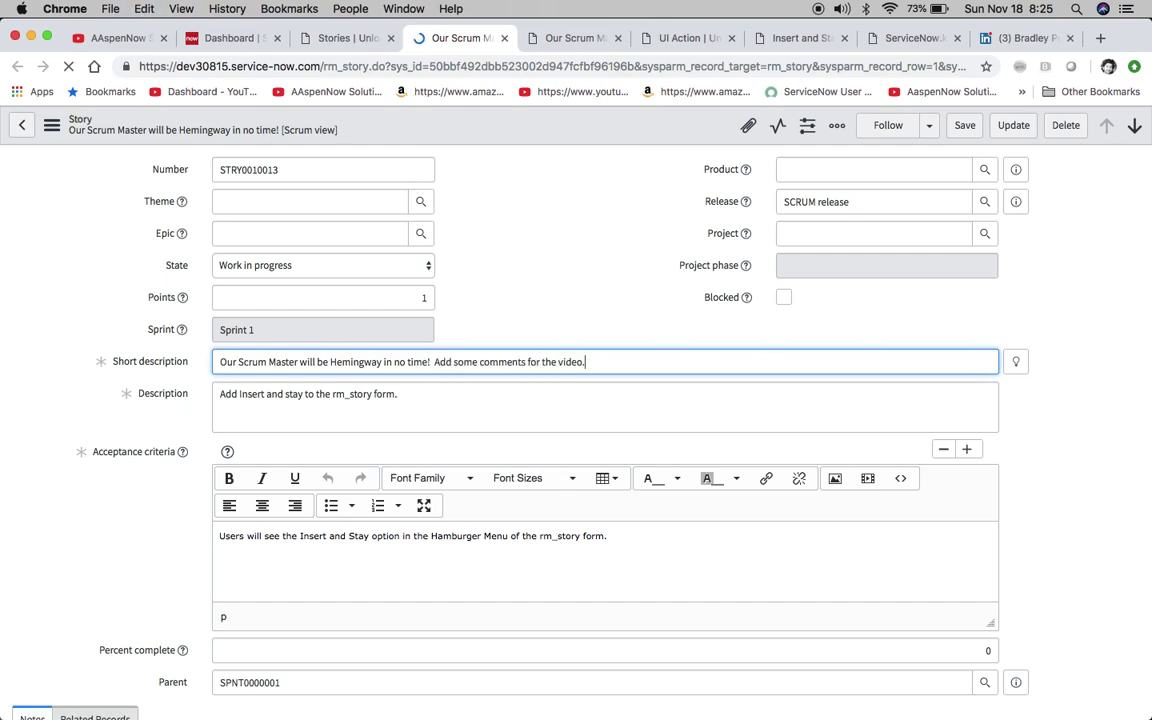
left_click(51, 125)
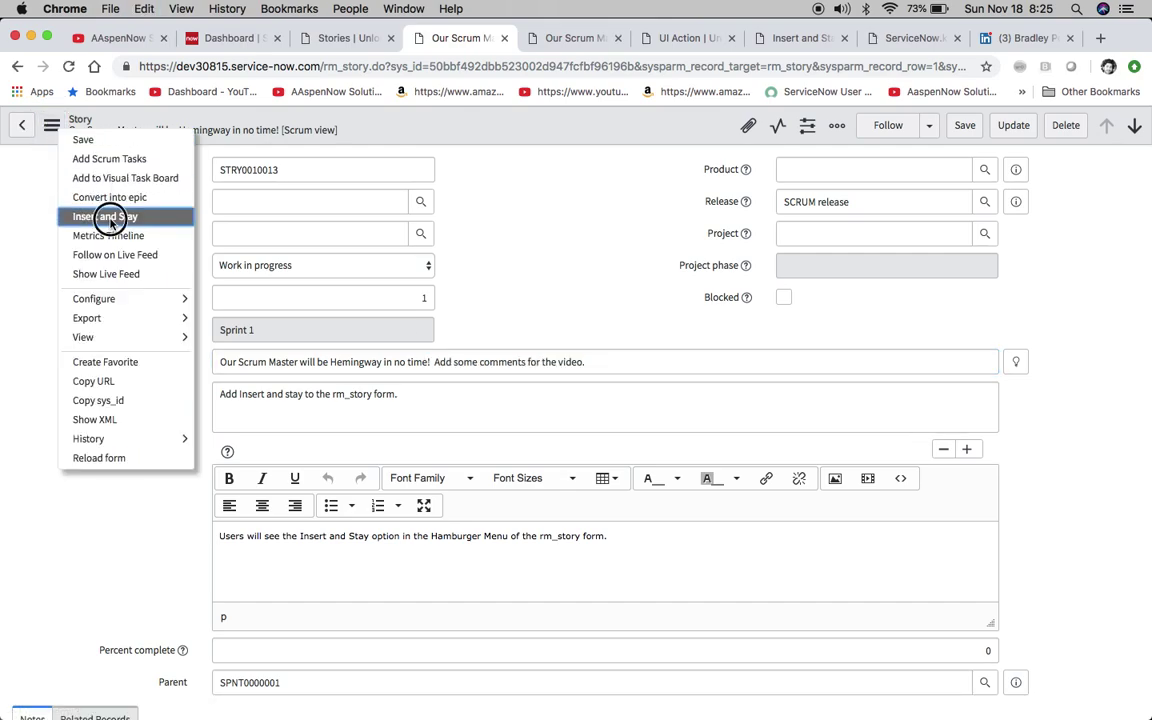
left_click(108, 217)
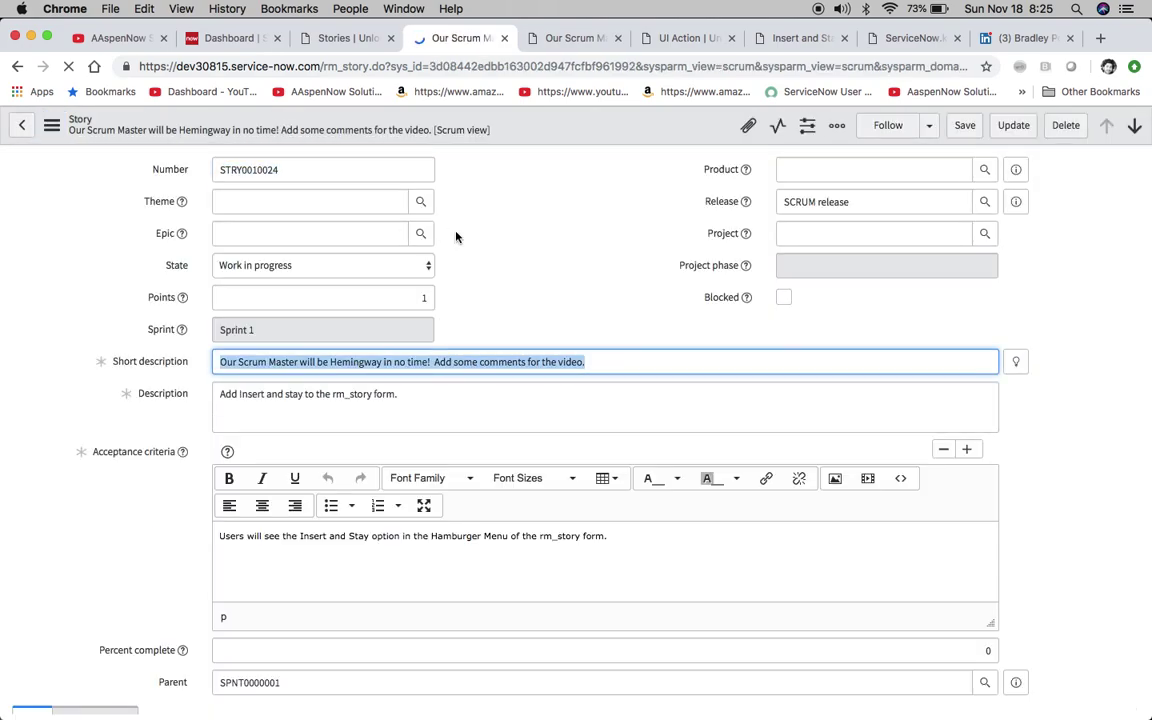
- Refresh the Stories list so new story STRY0010024 appears
left_click(324, 37)
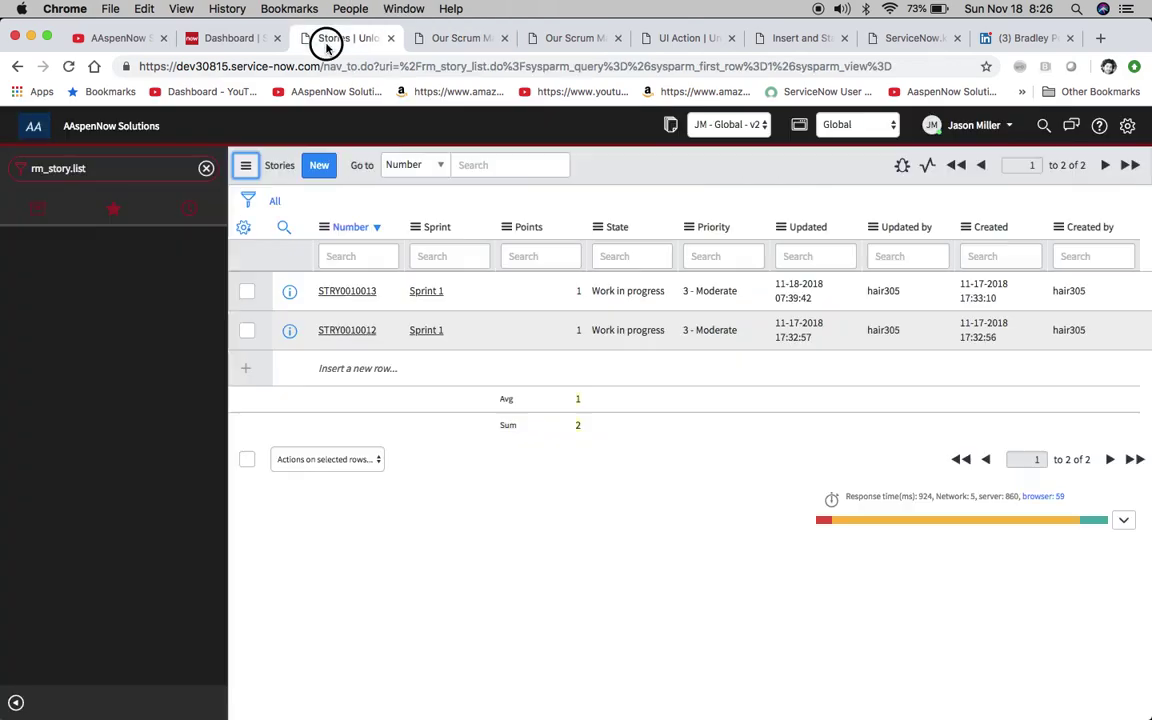
right_click(646, 167)
left_click(690, 249)
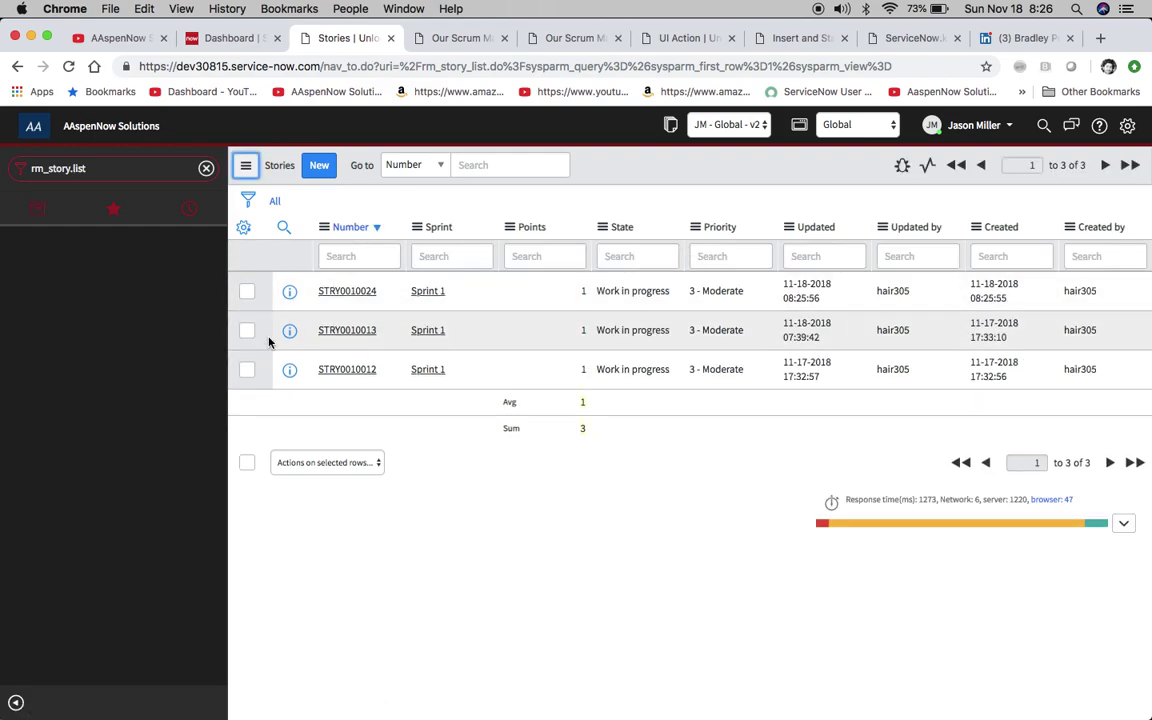
- Inspect STRY0010024's State choices, leaving it at Work in progress
left_click(456, 40)
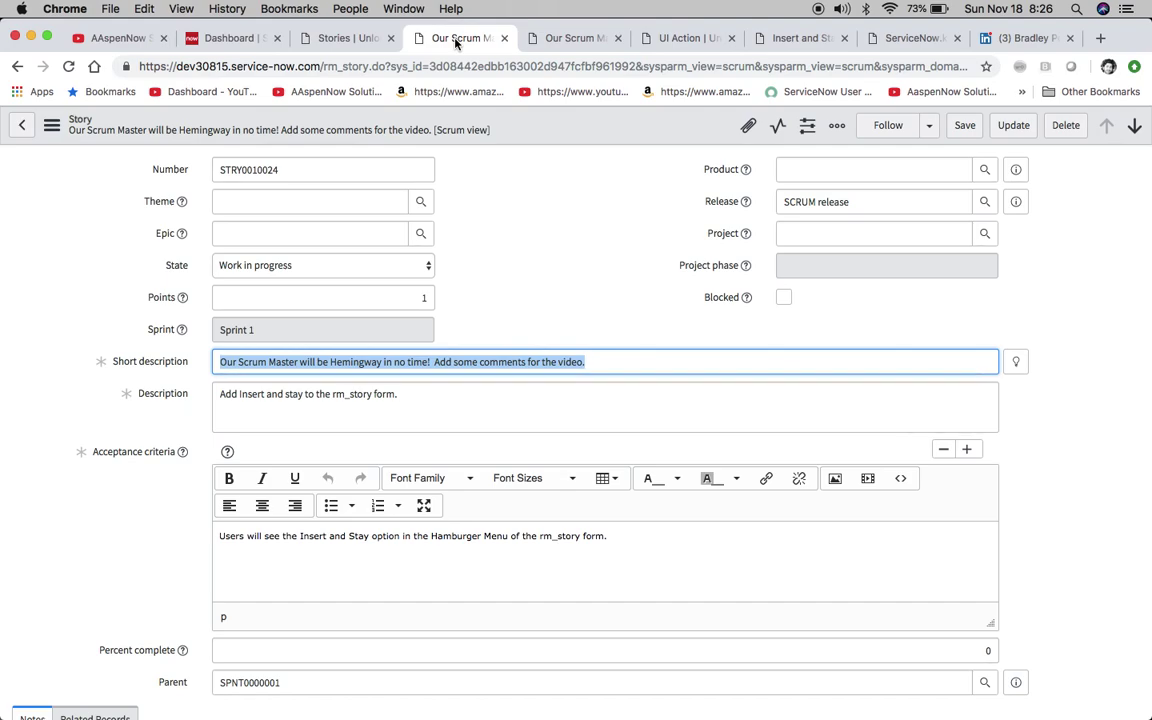
left_click(273, 267)
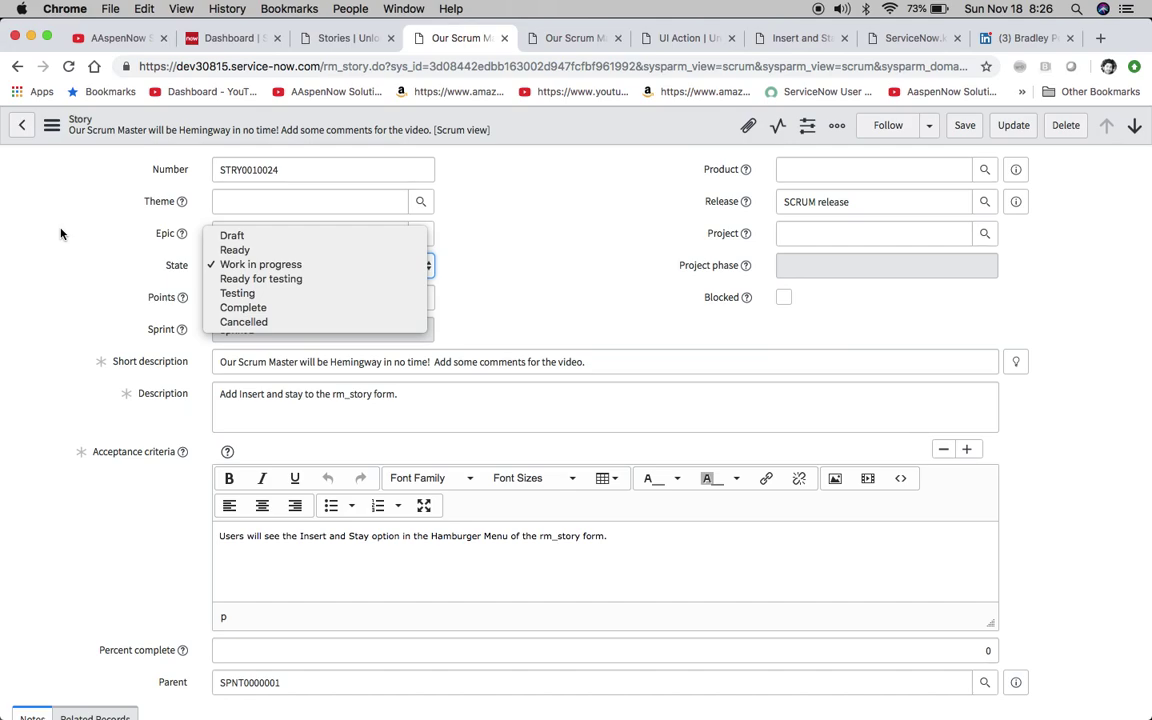
left_click(443, 262)
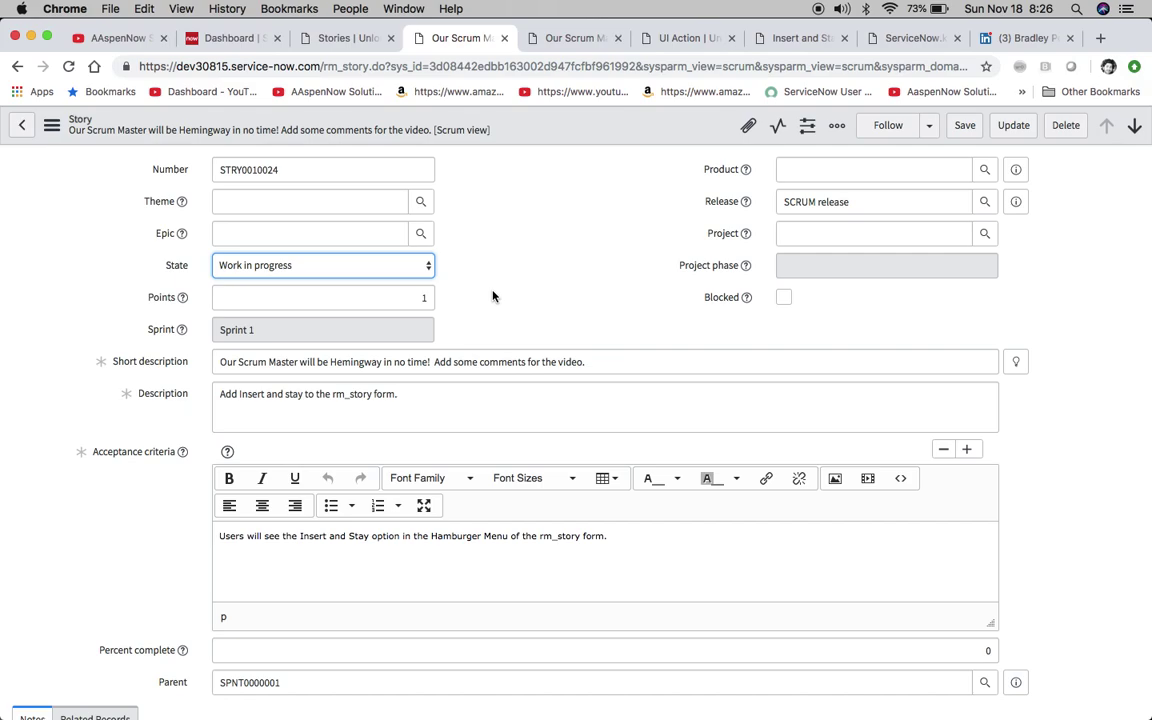